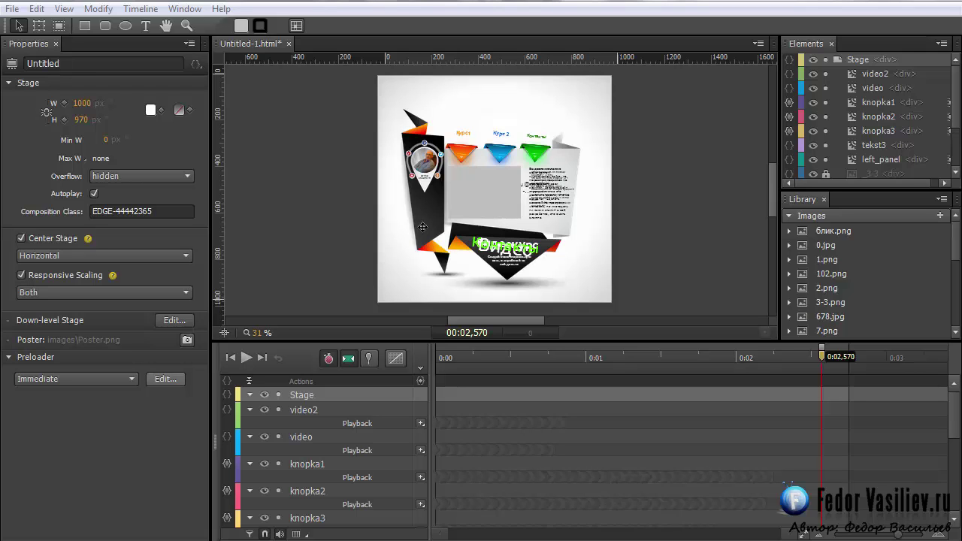
Step: Check the project folder in the Save As dialog, cancel it, and reopen the File menu
click(12, 9)
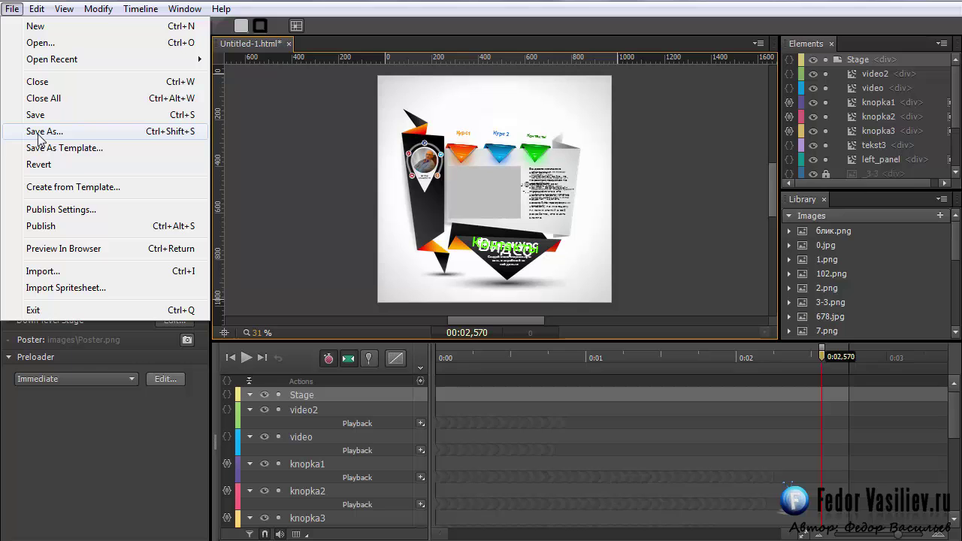
click(42, 133)
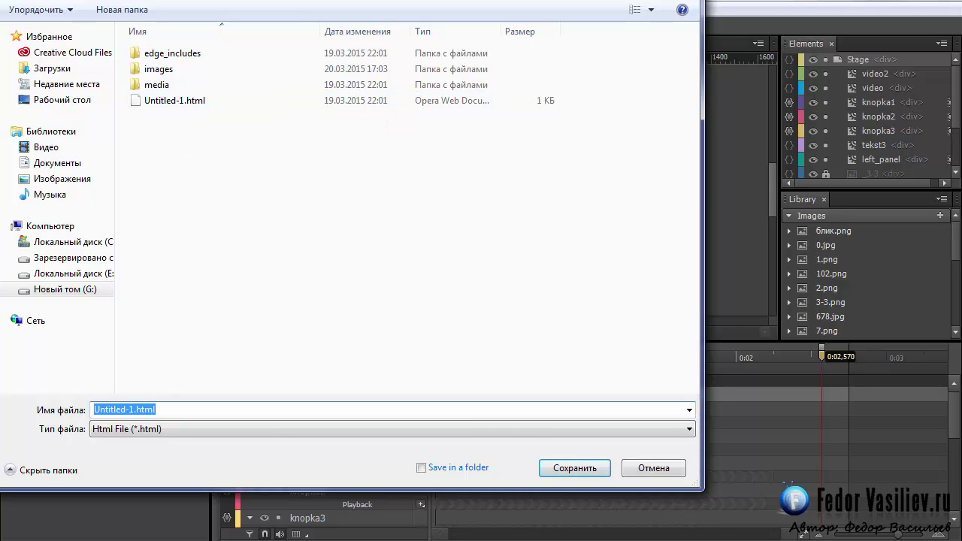
click(575, 468)
click(12, 9)
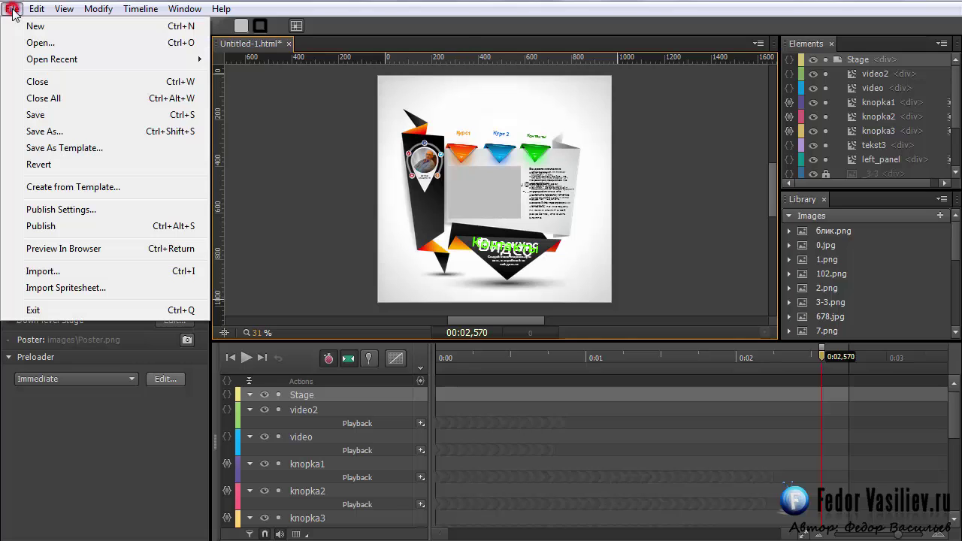
Step: Publish for the Web with Web kept on and static HTML left unchecked
click(45, 210)
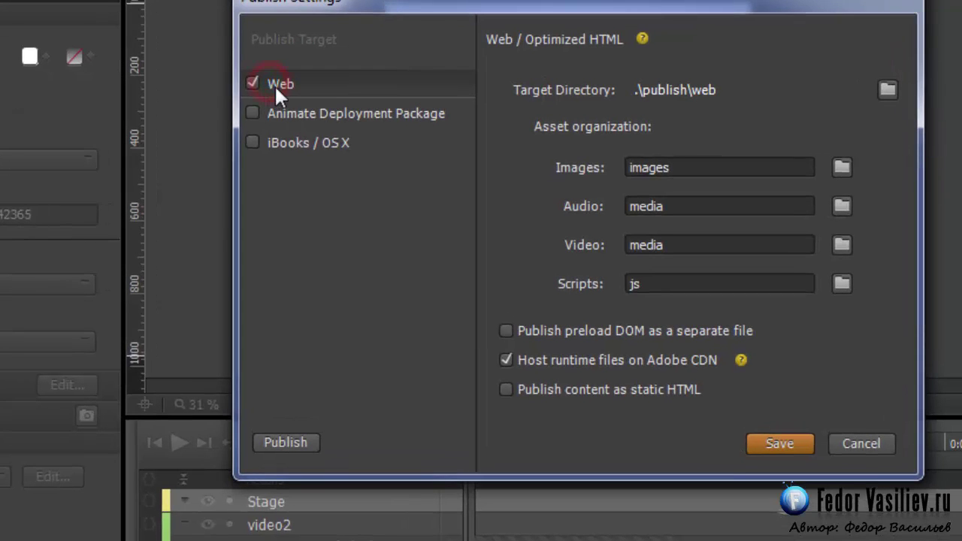
click(252, 82)
click(252, 82)
click(506, 389)
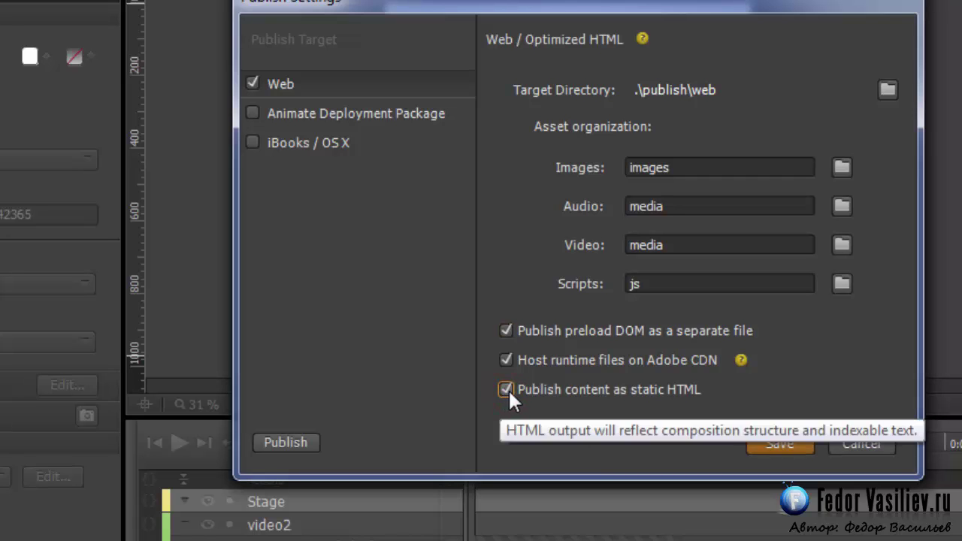
click(508, 389)
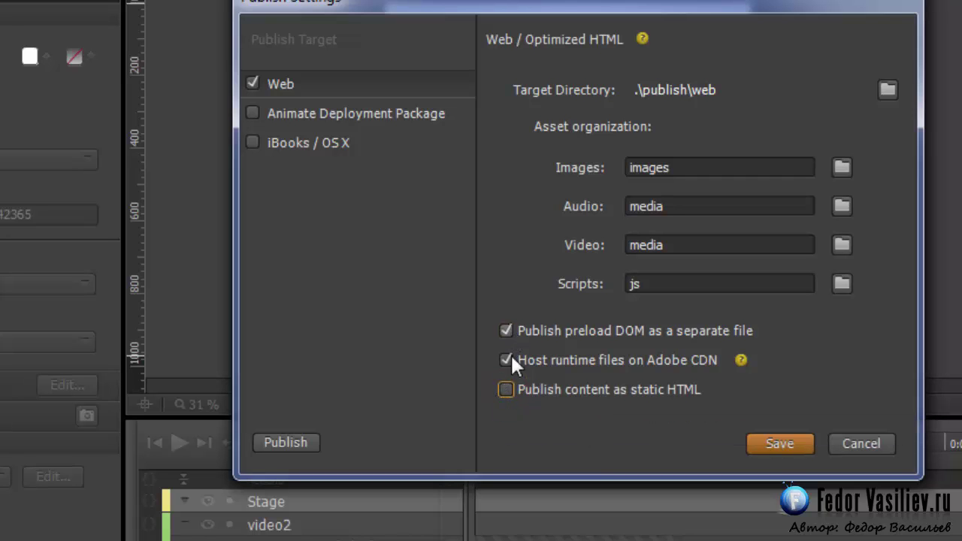
click(285, 443)
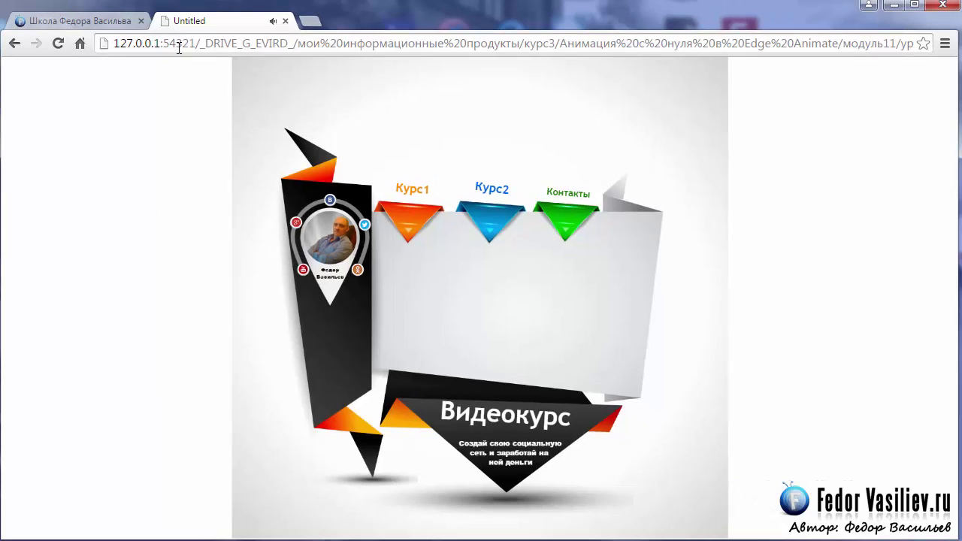
Step: Switch to the Chrome tab showing the hosted school site
click(110, 27)
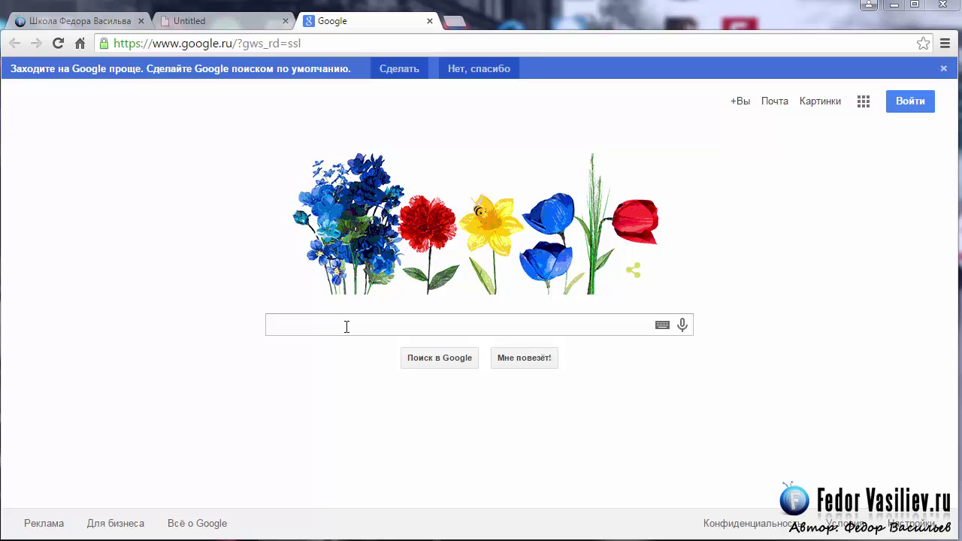
click(347, 325)
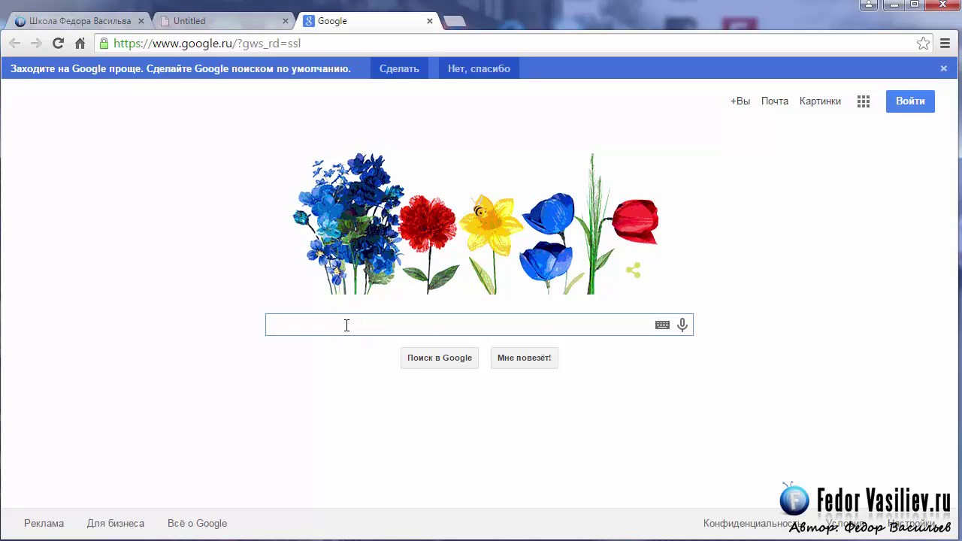
text(фавикон)
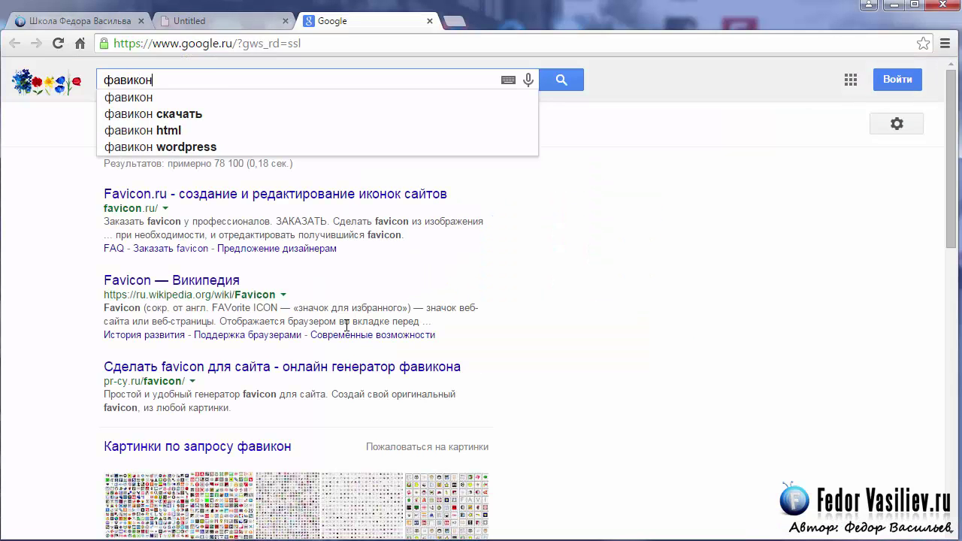
key(Return)
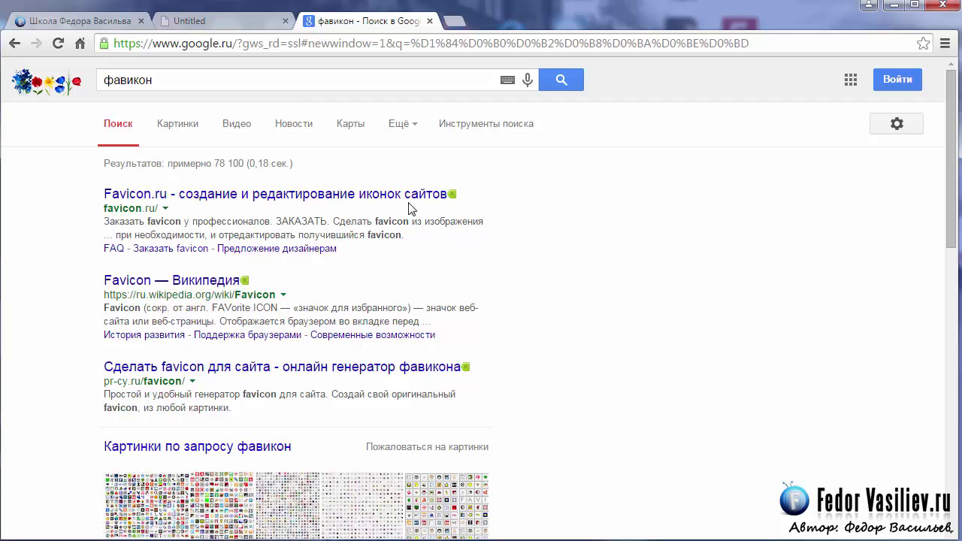
scroll(390, 188, down, 4)
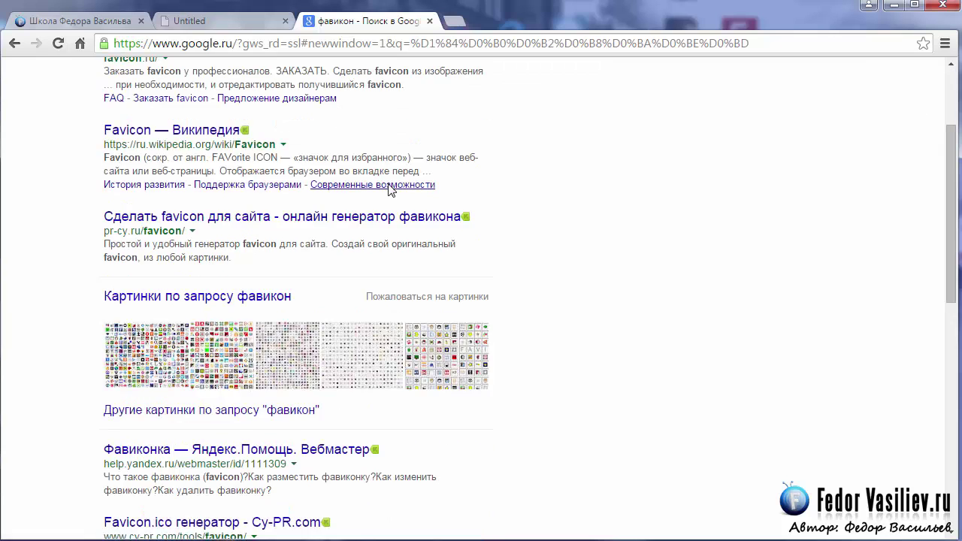
scroll(390, 190, down, 1)
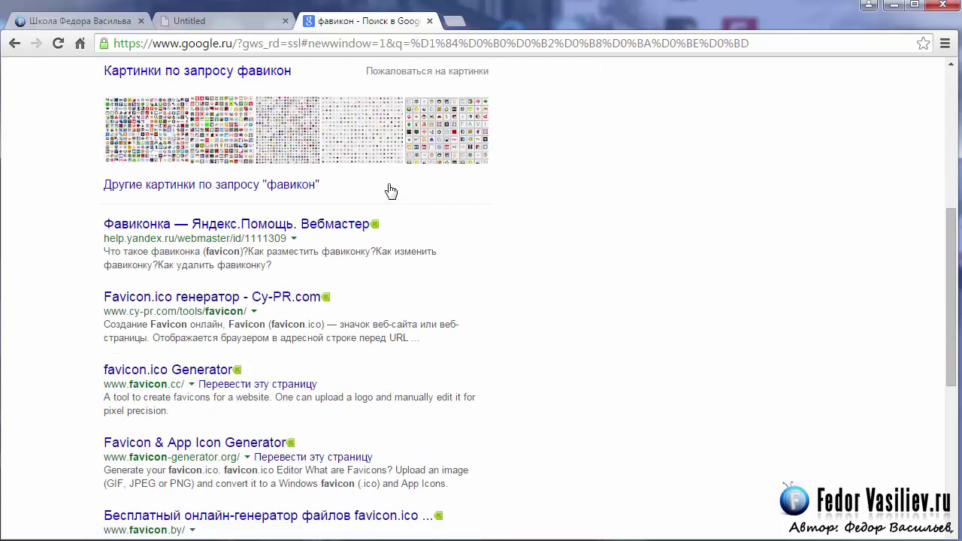
scroll(240, 353, down, 2)
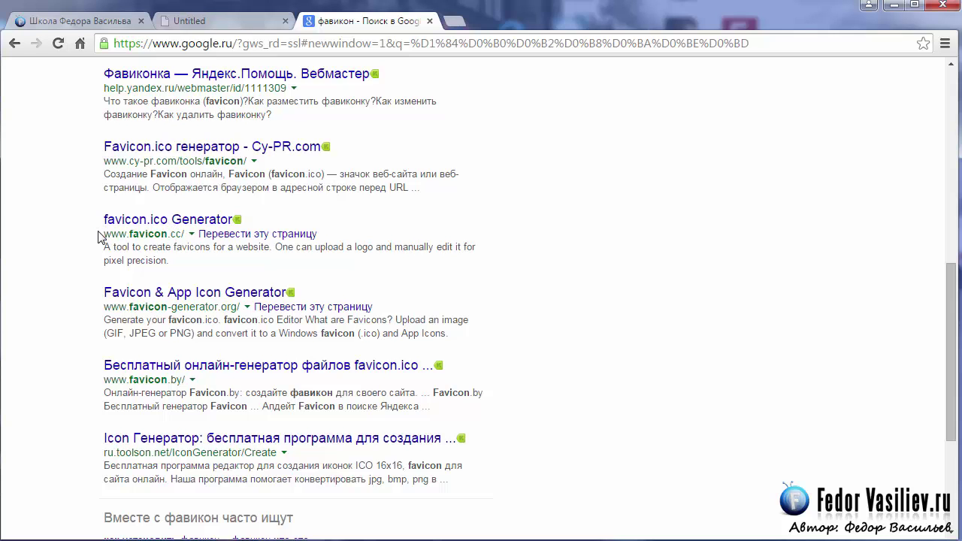
drag(98, 236, 183, 234)
click(136, 219)
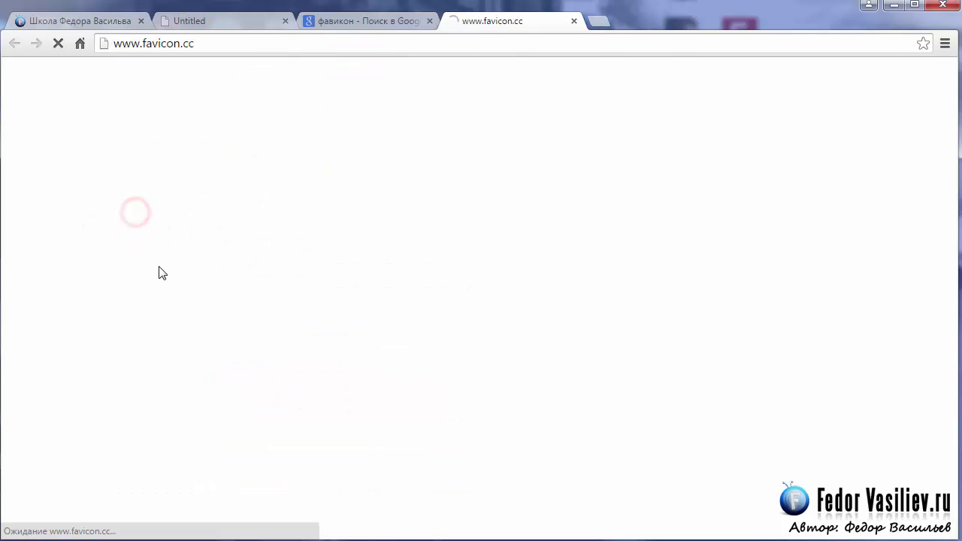
scroll(167, 143, down, 1)
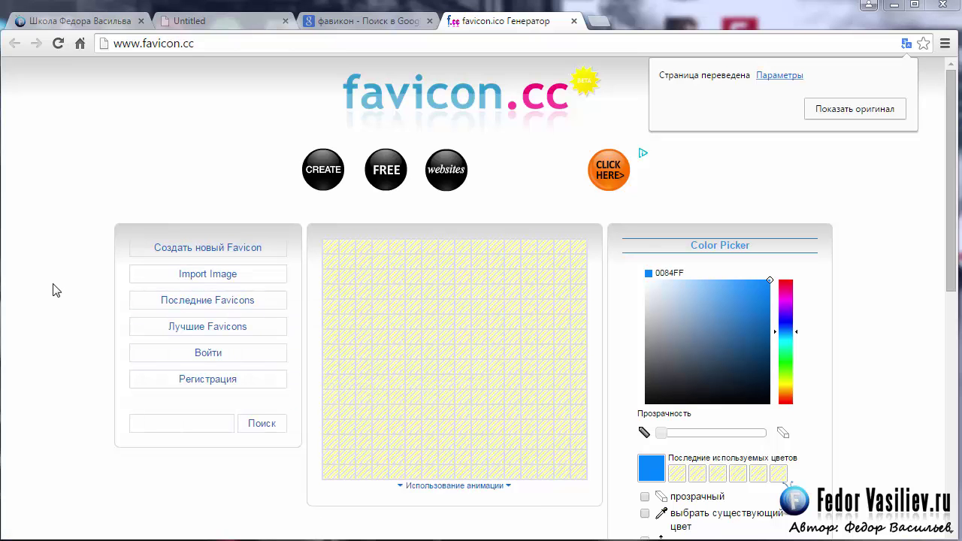
click(212, 275)
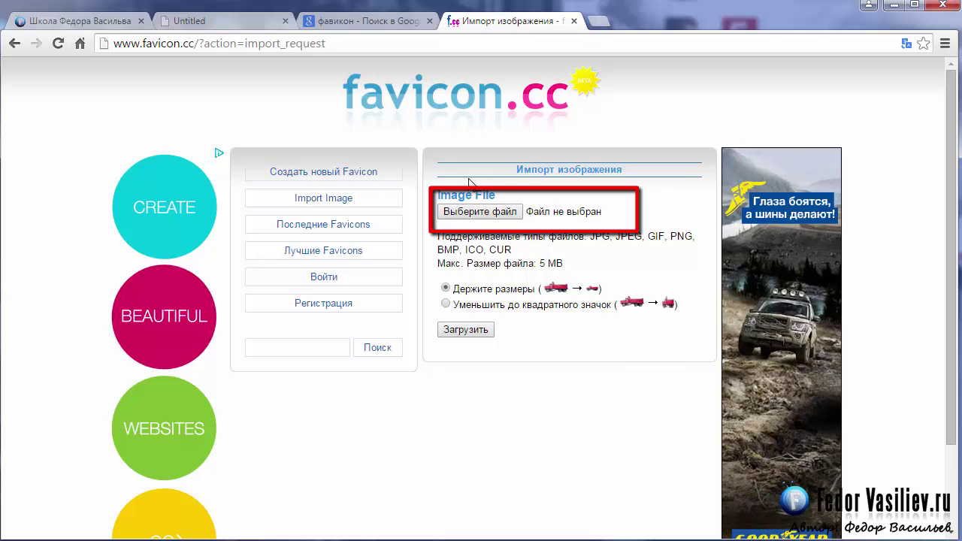
click(481, 212)
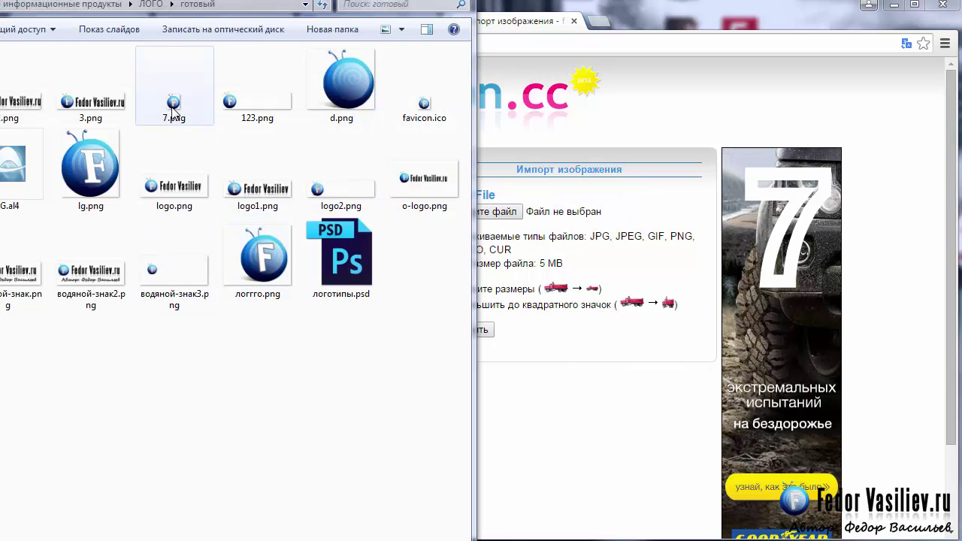
drag(97, 175, 560, 216)
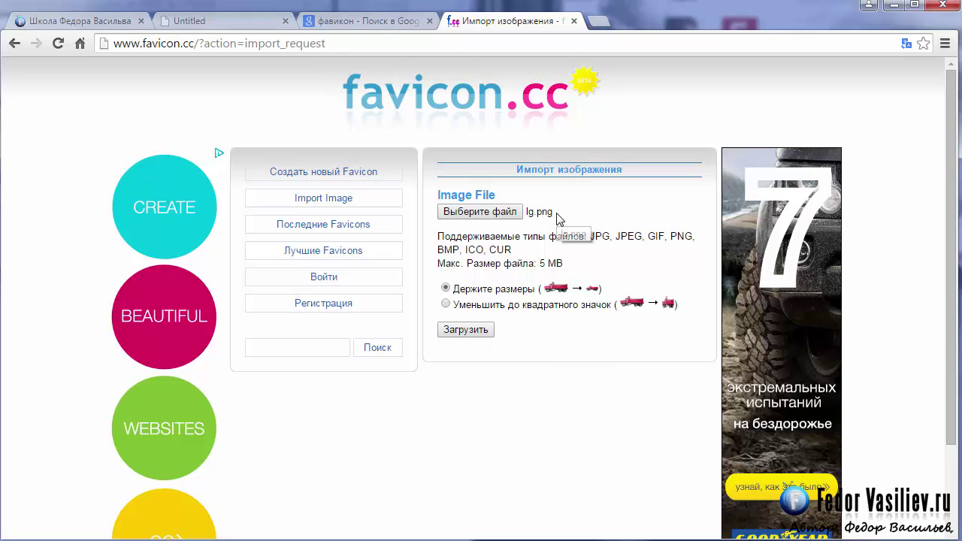
click(466, 332)
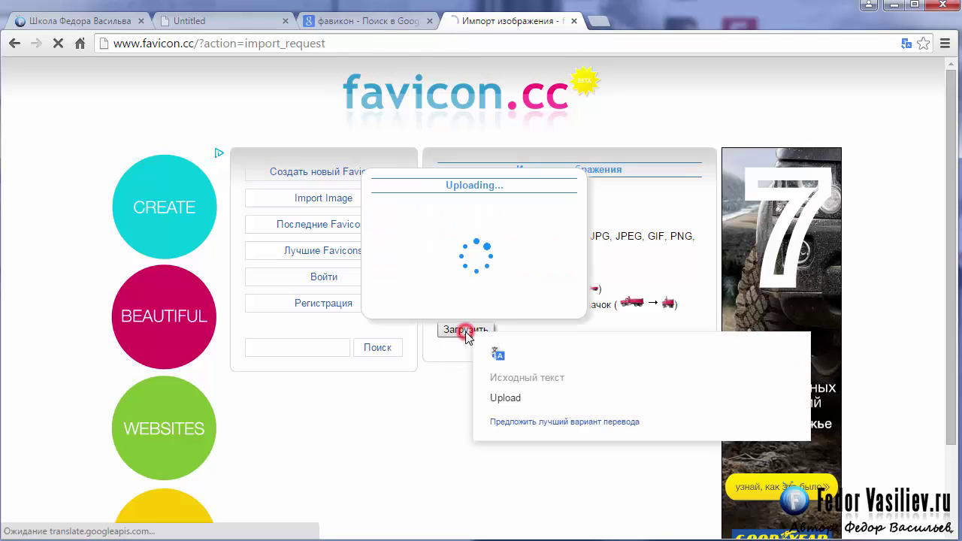
scroll(442, 312, down, 2)
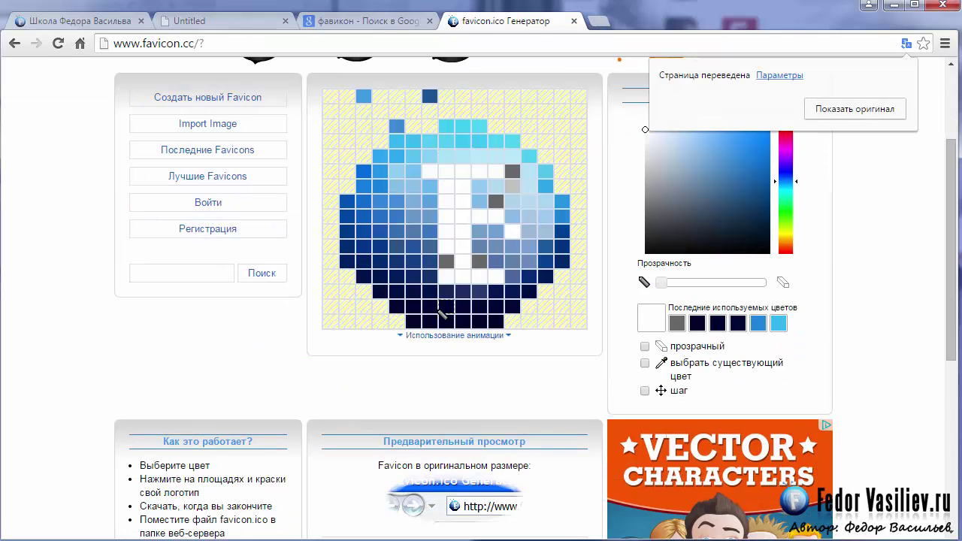
scroll(396, 323, down, 3)
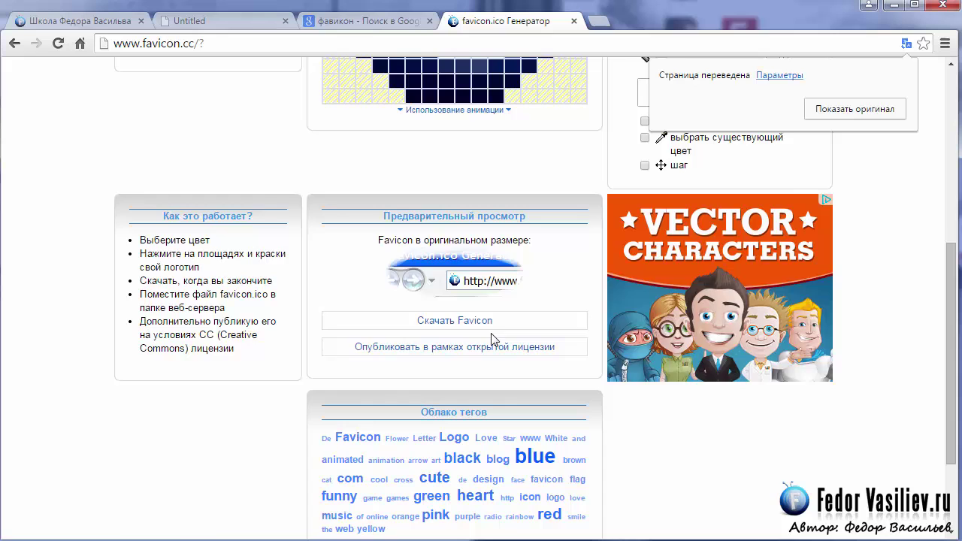
scroll(505, 286, up, 5)
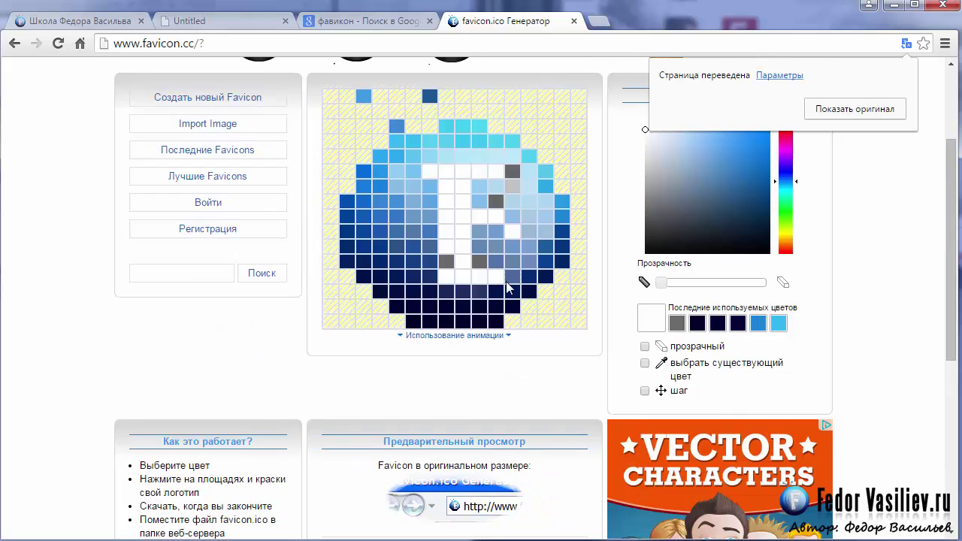
scroll(466, 354, down, 3)
scroll(466, 352, up, 3)
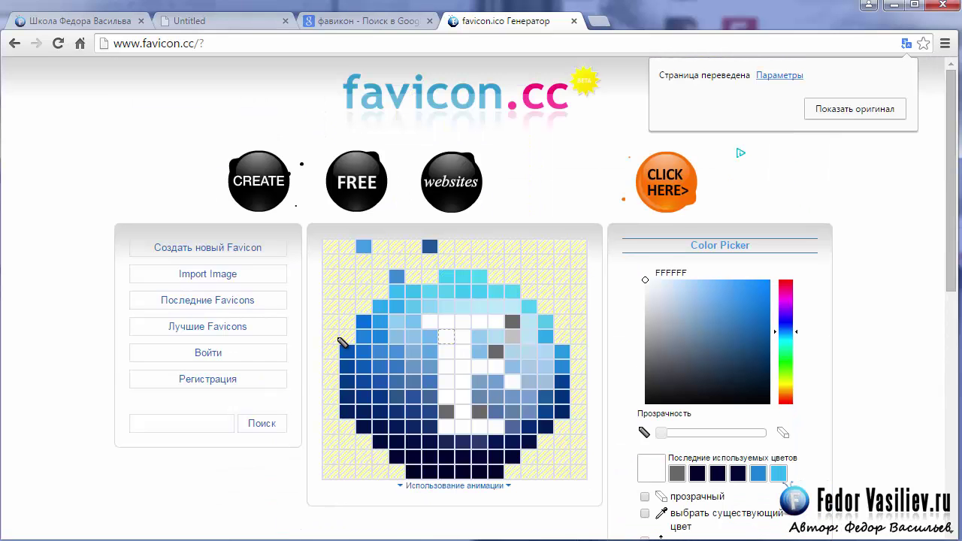
Step: Import 7.png from Explorer into favicon.cc and scroll down to the preview
click(188, 274)
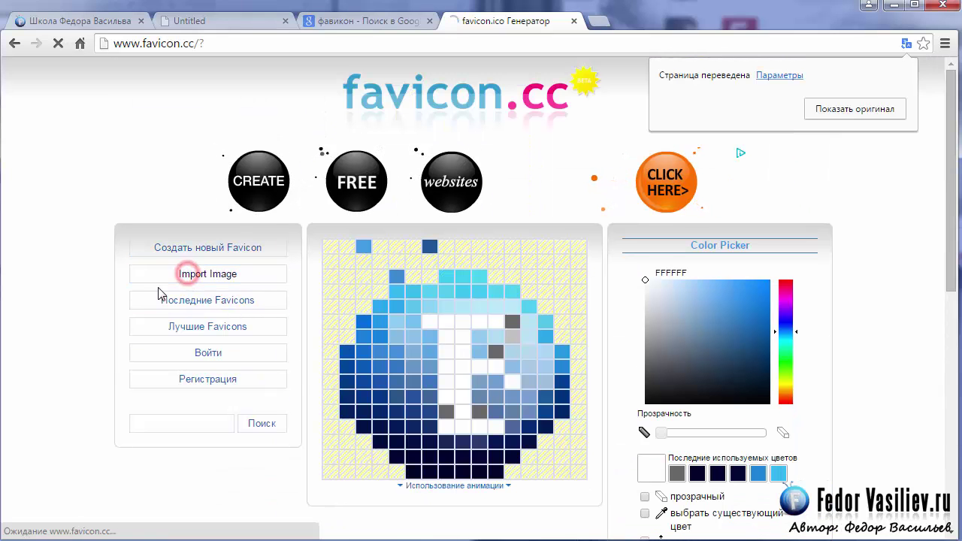
key(alt+Tab)
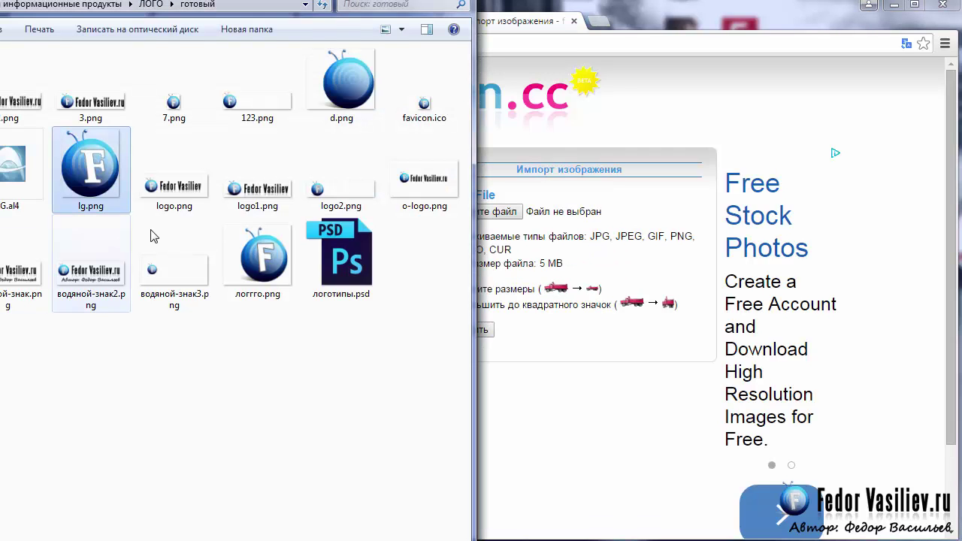
drag(172, 109, 549, 222)
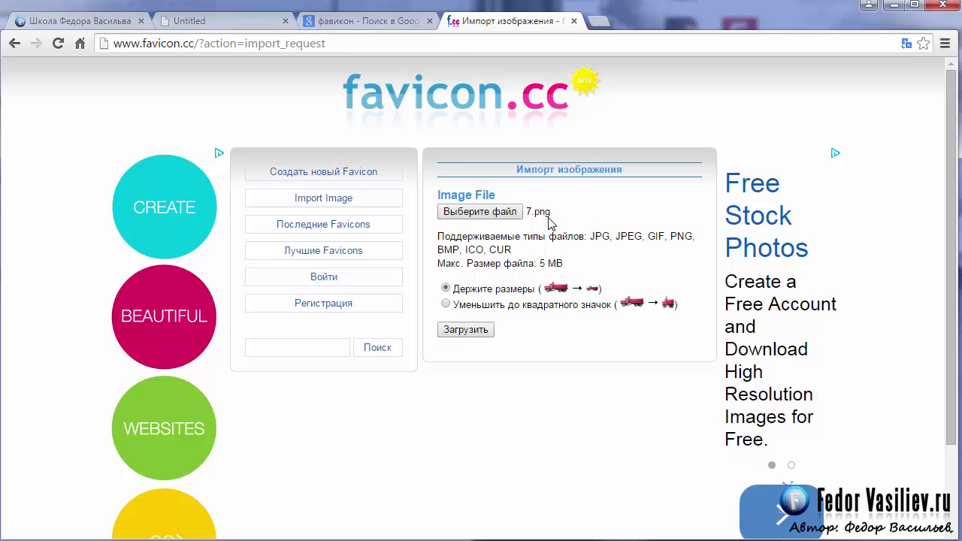
click(472, 331)
scroll(535, 322, down, 2)
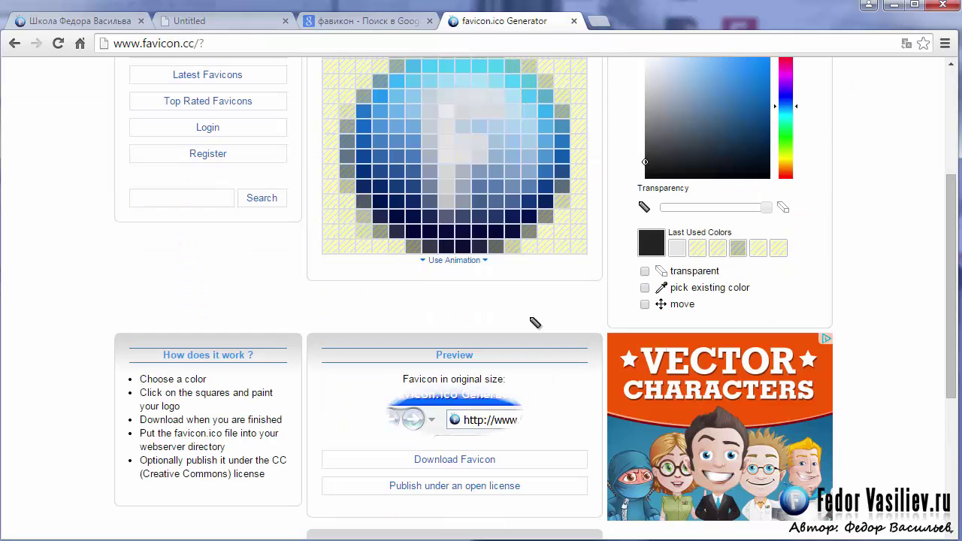
scroll(445, 331, down, 1)
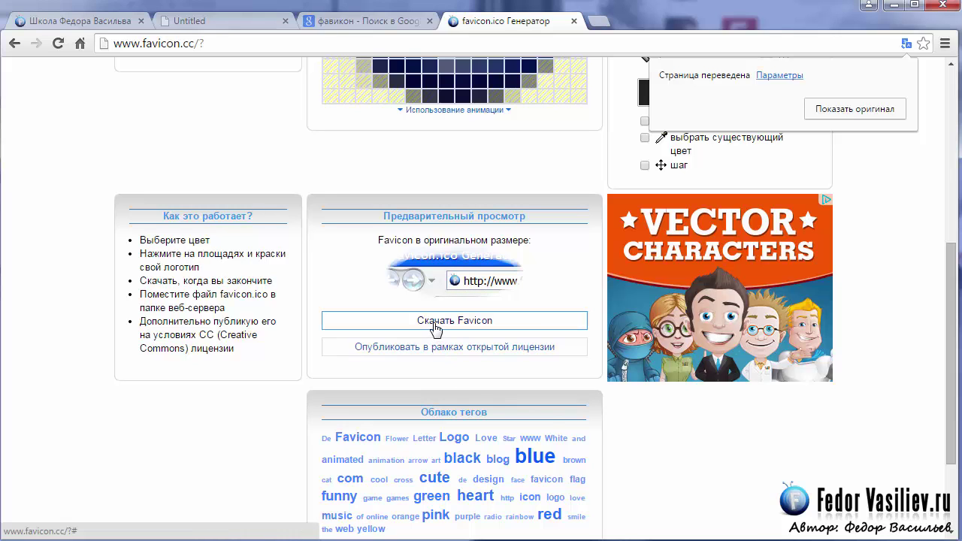
Step: Switch to Explorer and select favicon.ico in the готовый logo folder
mouse_move(437, 328)
key(alt+Tab)
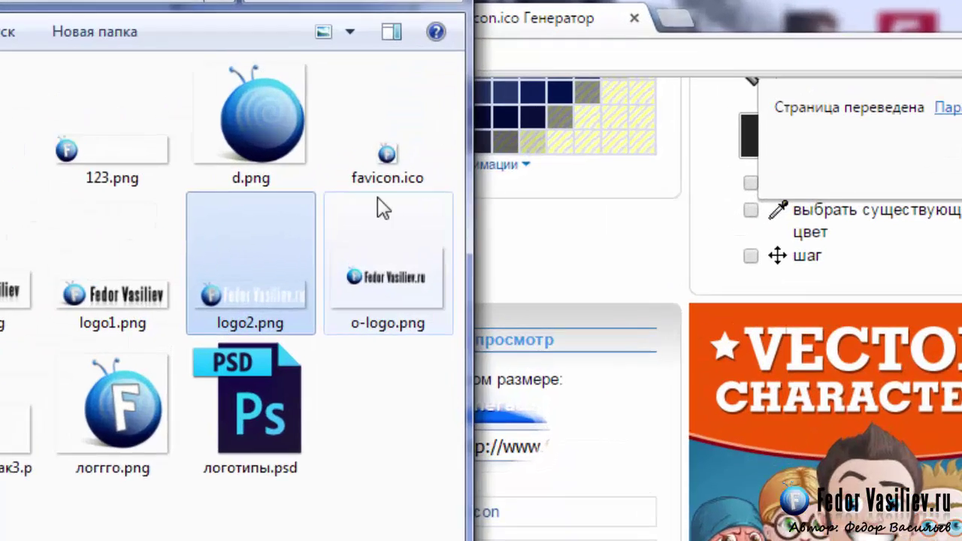
click(415, 110)
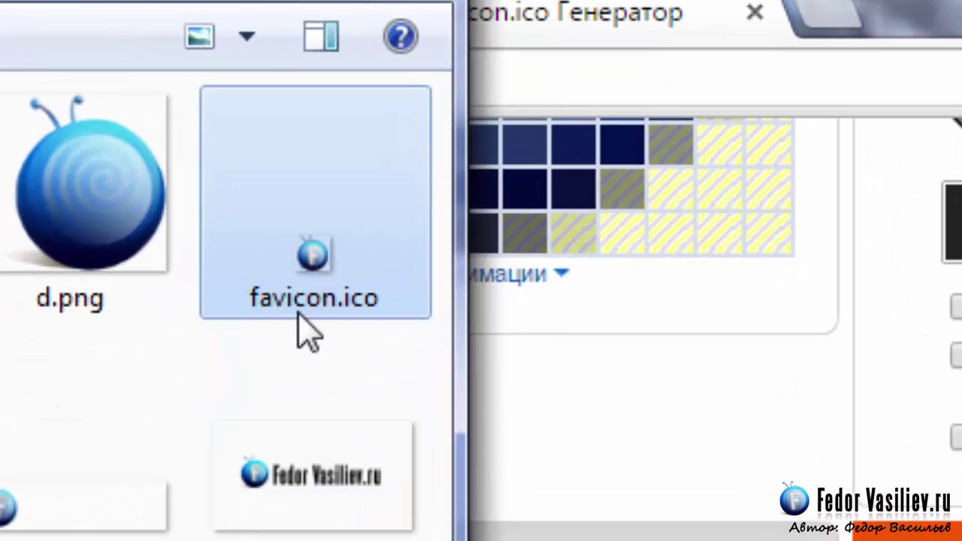
mouse_move(354, 326)
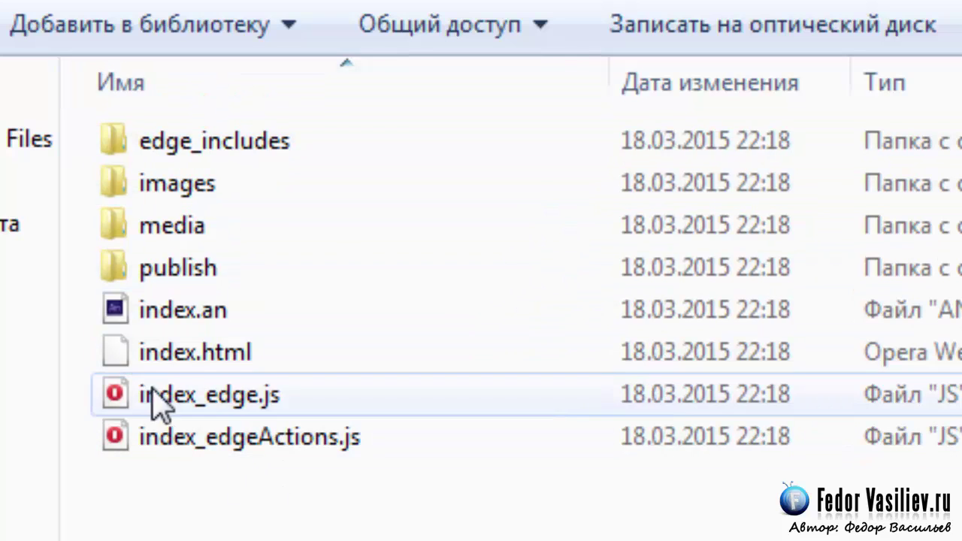
Step: Select the index.an project file, backing out of an accidental rename
click(158, 311)
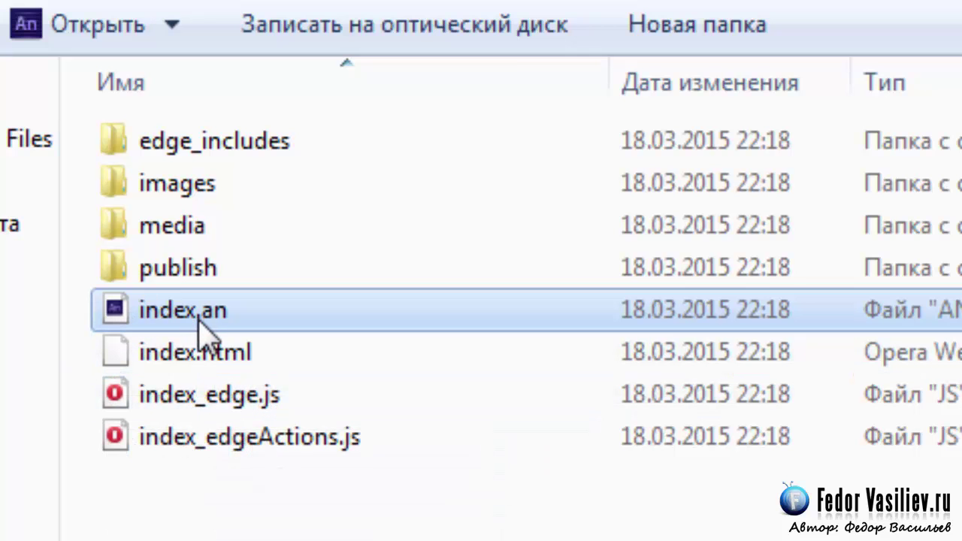
click(171, 316)
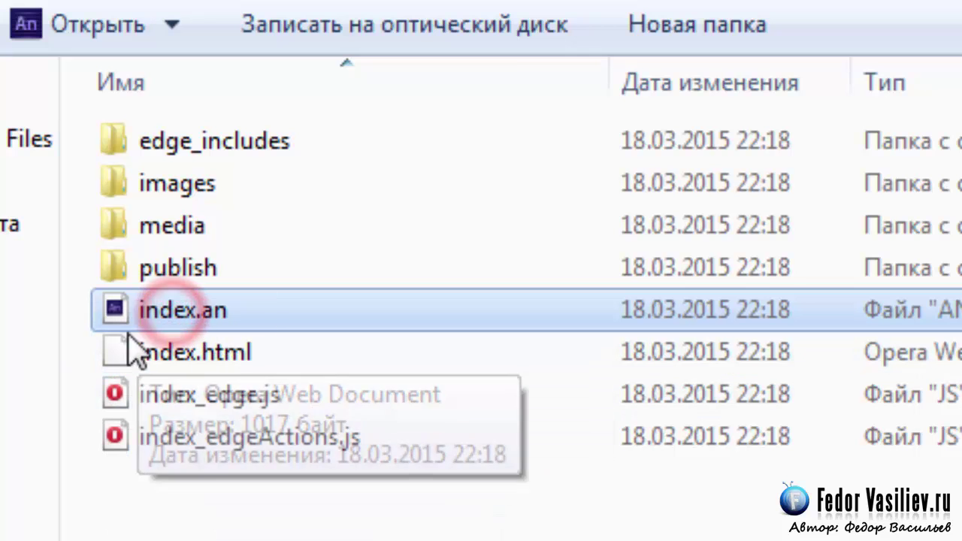
click(192, 336)
click(184, 320)
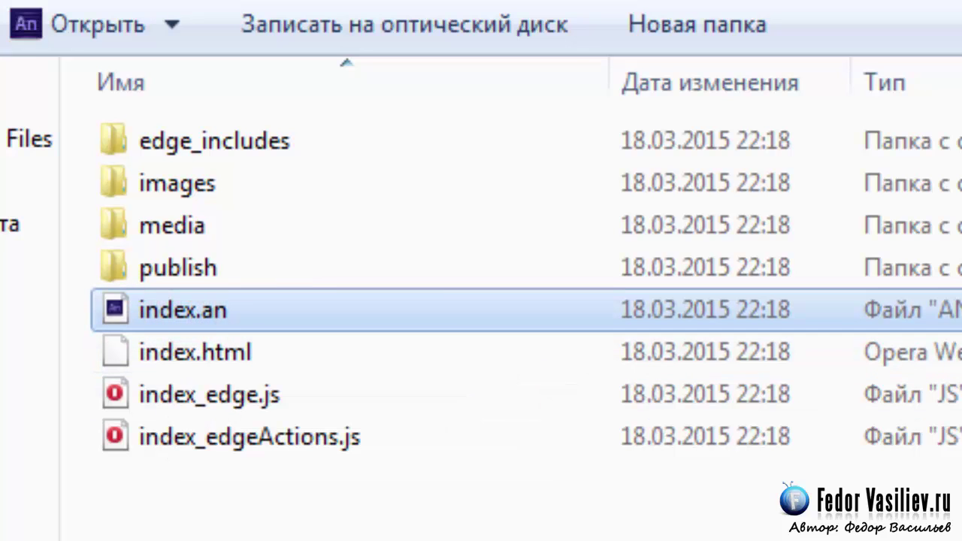
mouse_move(435, 354)
Step: Open the publish/web folder and select favicon.ico there
click(154, 269)
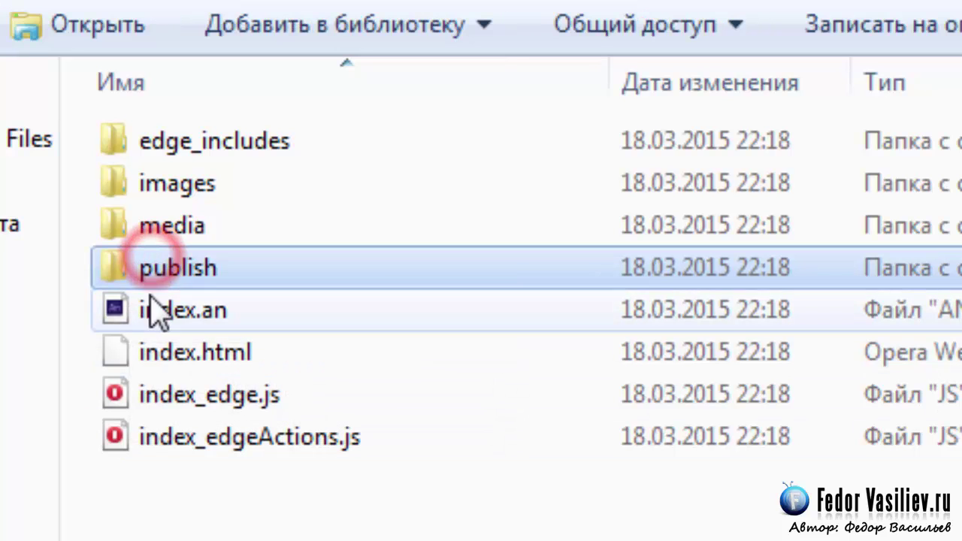
double_click(175, 270)
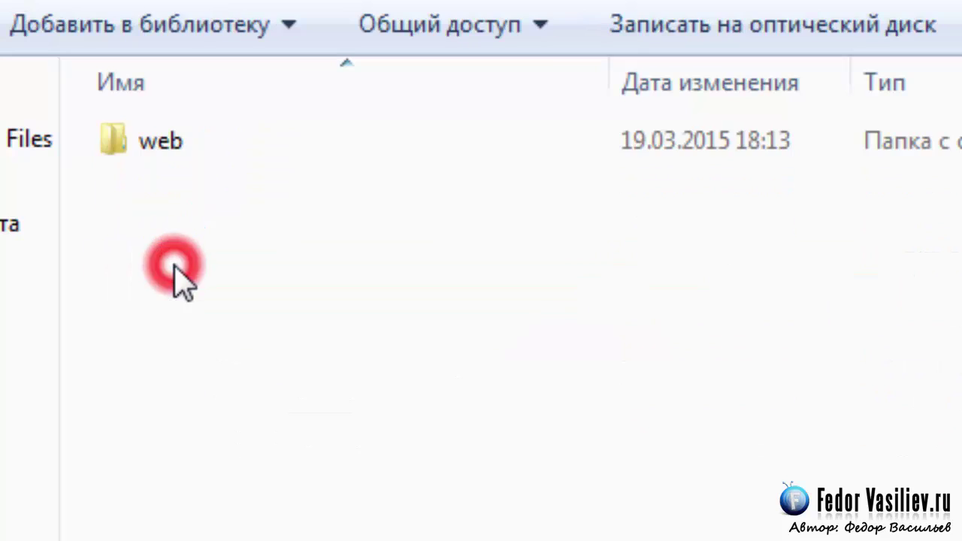
click(148, 139)
double_click(148, 139)
click(247, 496)
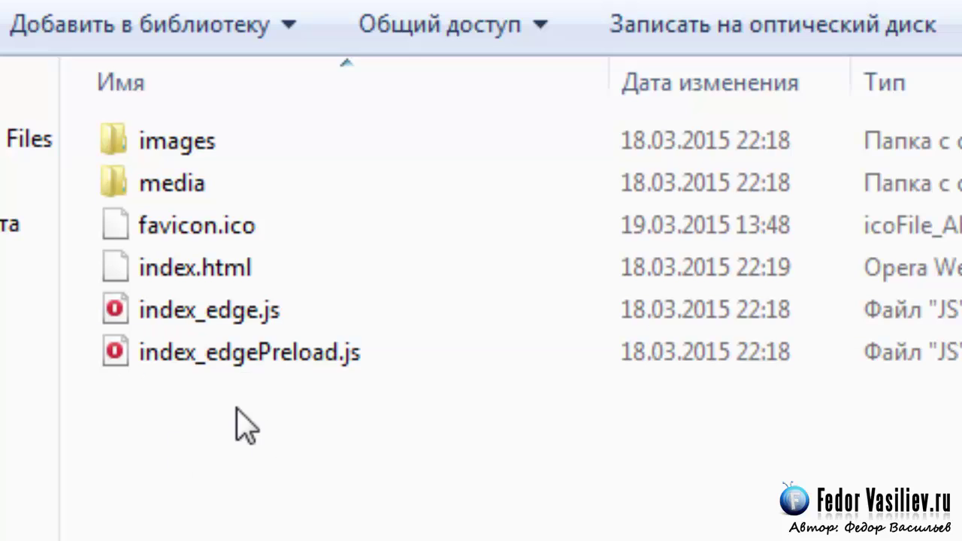
click(197, 217)
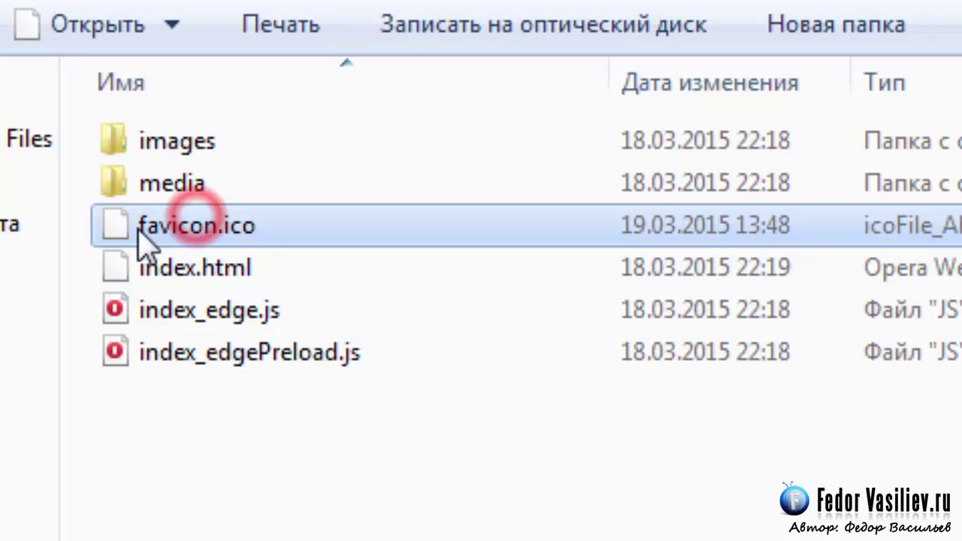
Step: Look inside the media and images folders, returning to the web folder each time
double_click(154, 184)
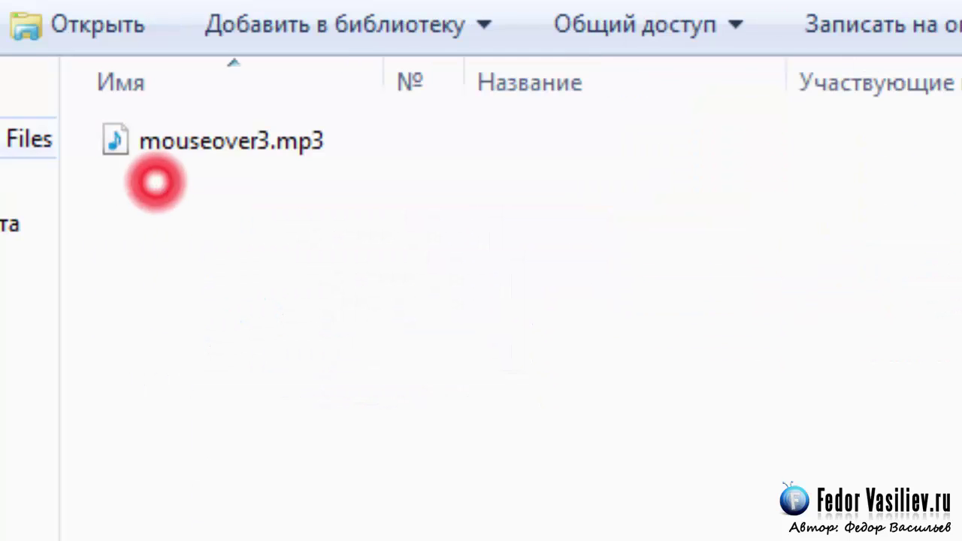
key(BackSpace)
double_click(176, 141)
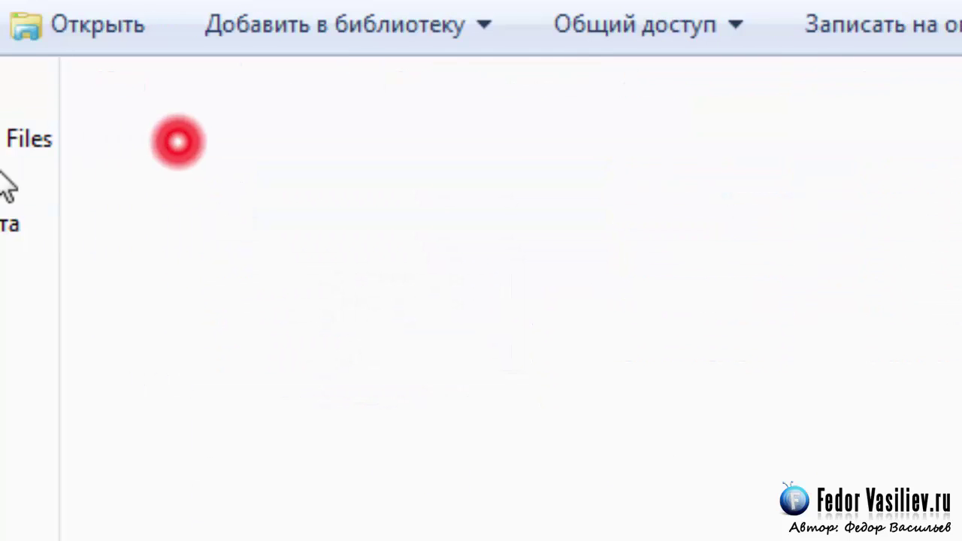
key(BackSpace)
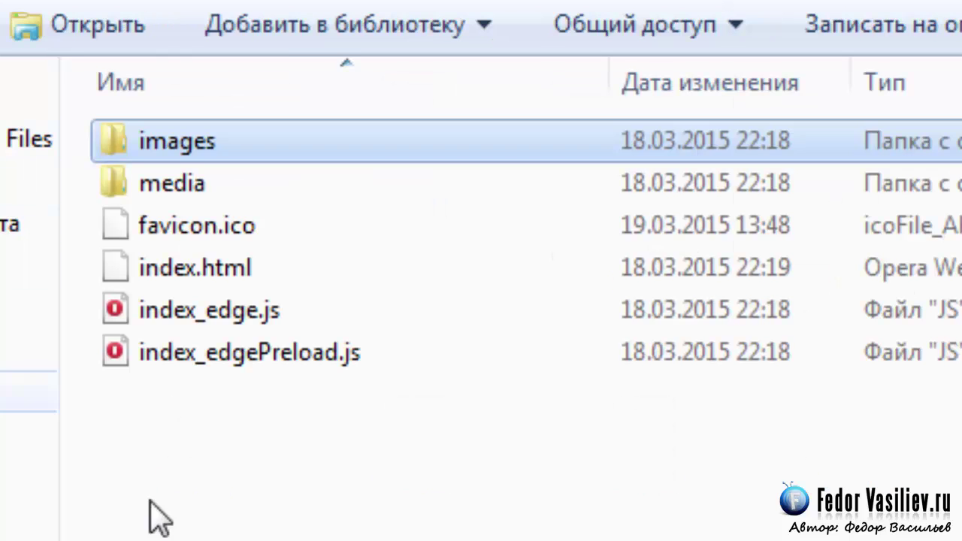
key(alt+Tab)
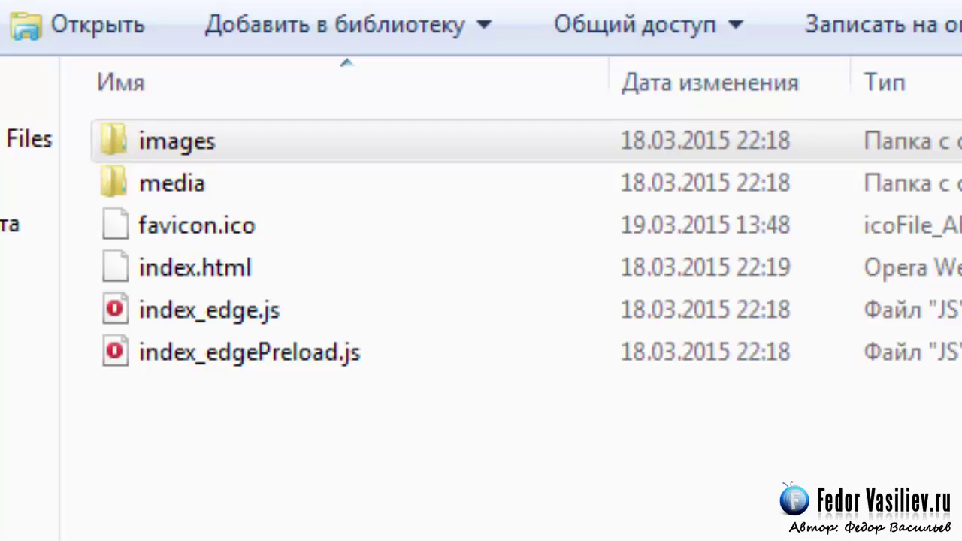
Step: Start renaming index.html, then cancel, leaving its name unchanged
click(147, 264)
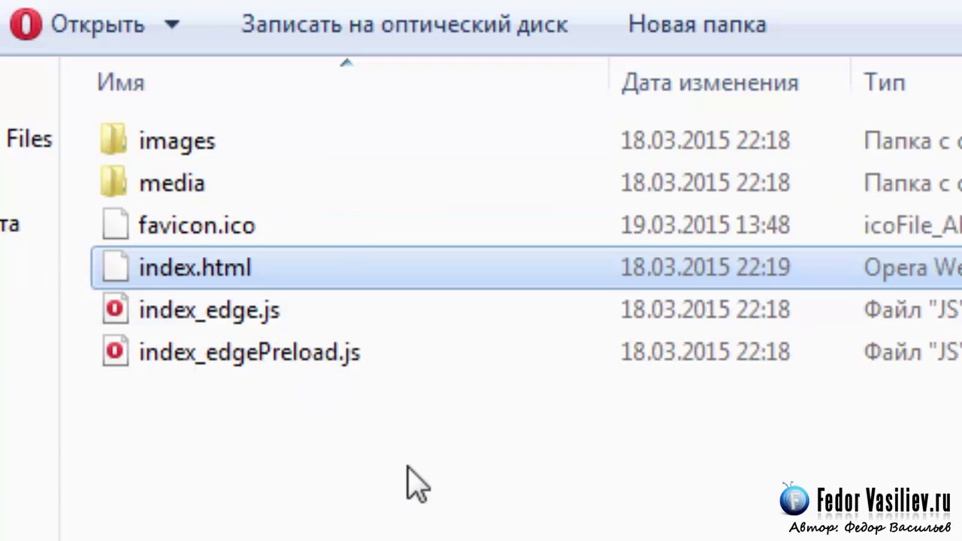
click(187, 262)
click(174, 270)
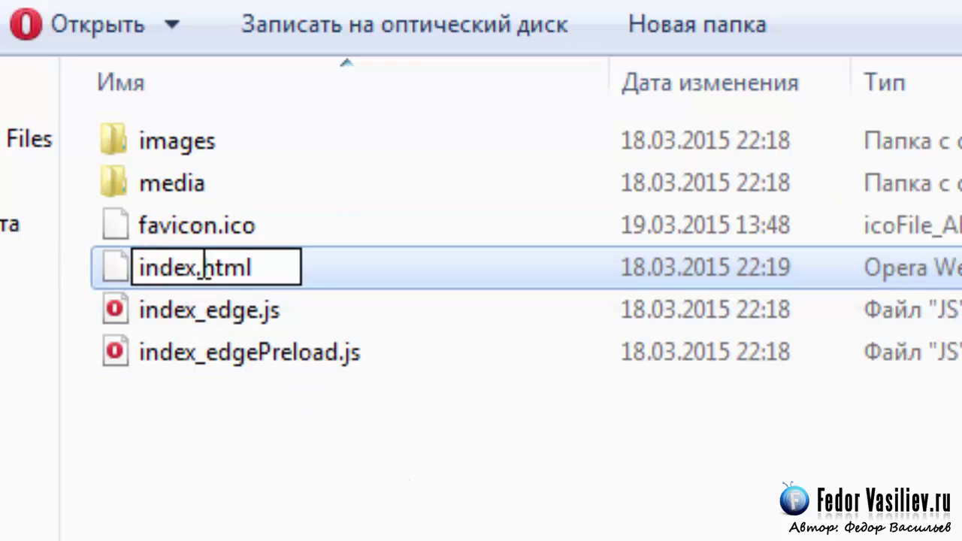
drag(196, 268, 58, 266)
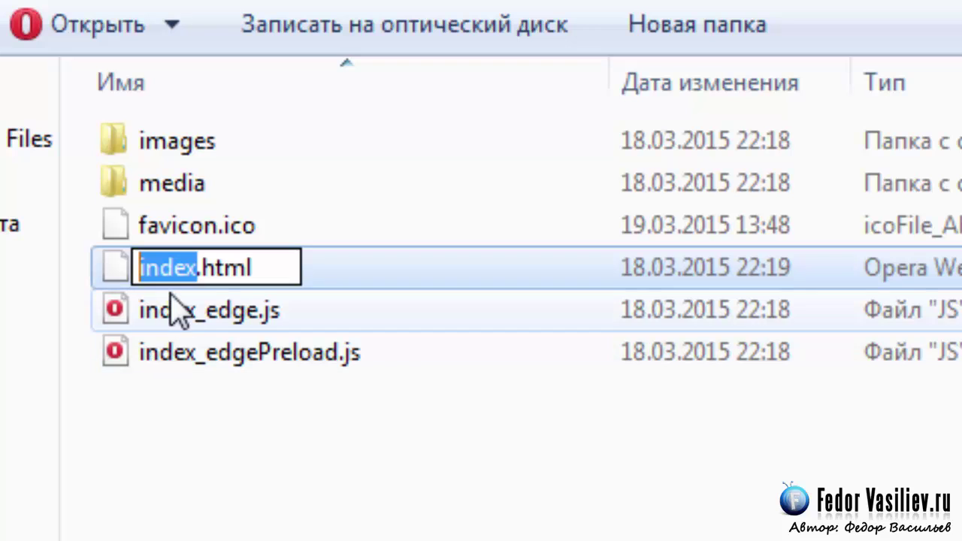
click(183, 318)
click(181, 258)
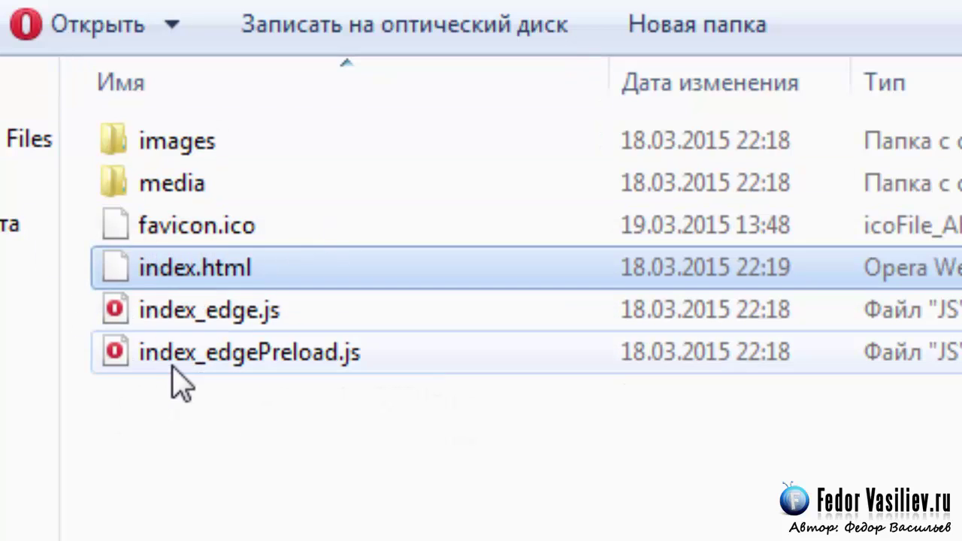
Step: Review index_edgePreload.js, index_edge.js, favicon.ico, media and images, ending on index.html
click(338, 351)
click(249, 312)
click(271, 353)
click(260, 312)
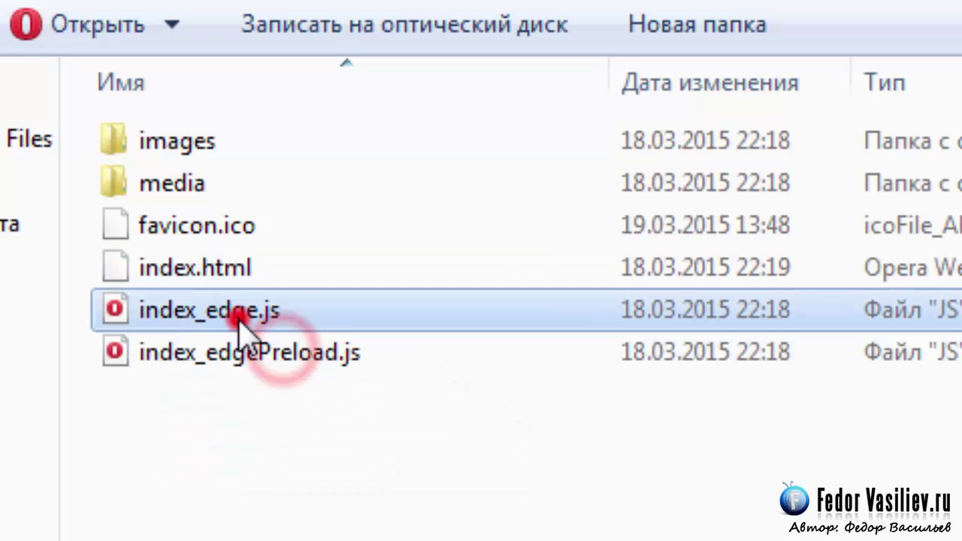
click(226, 353)
click(222, 312)
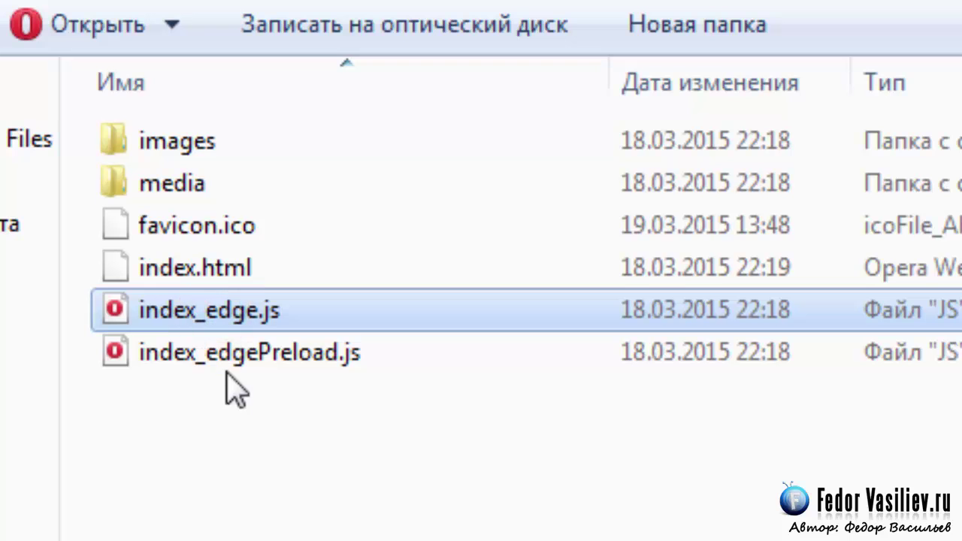
click(156, 226)
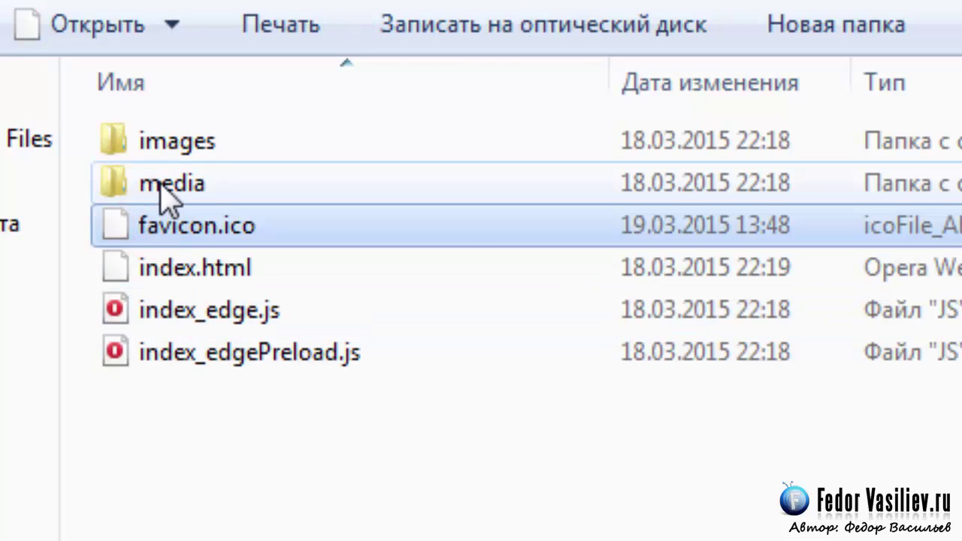
click(160, 187)
click(158, 144)
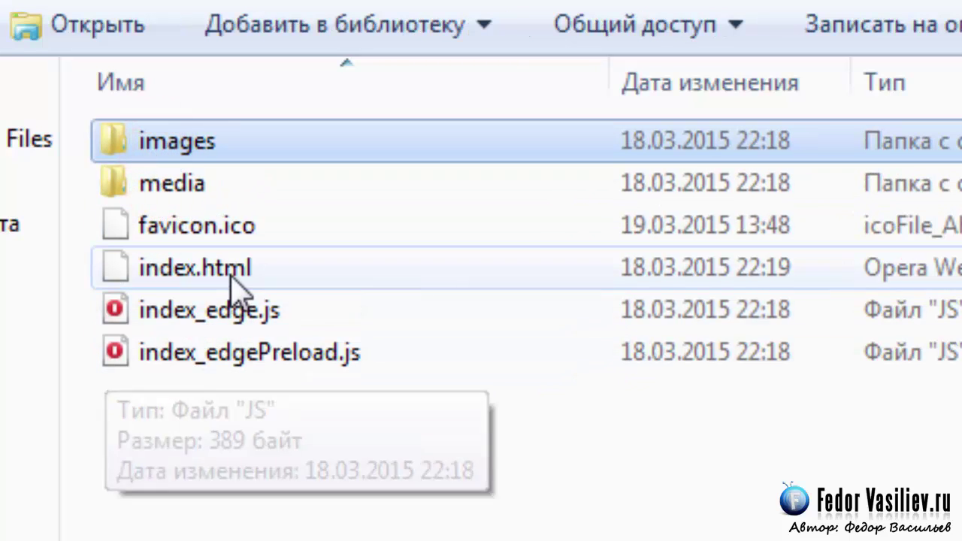
click(229, 269)
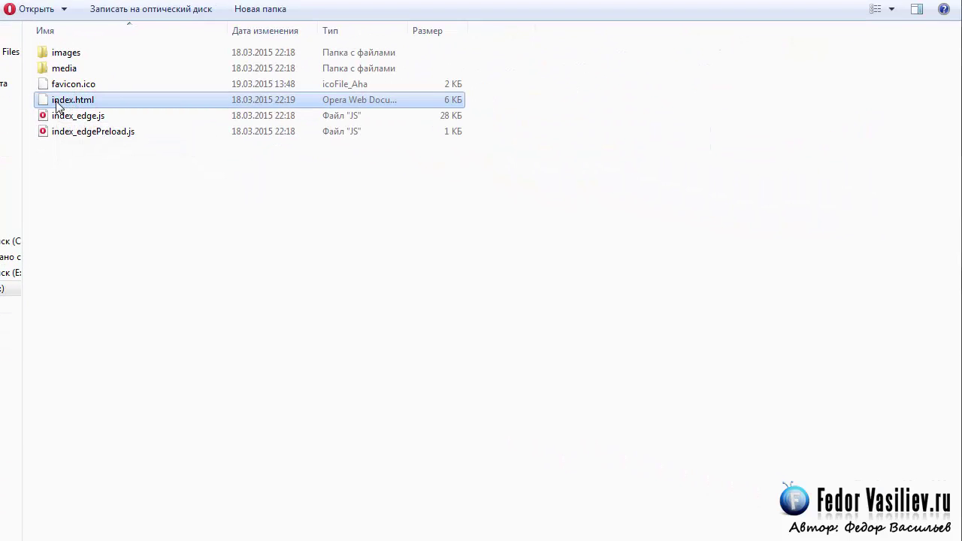
Step: Open index.html in Notepad++ and go to the page title on line 6
right_click(60, 102)
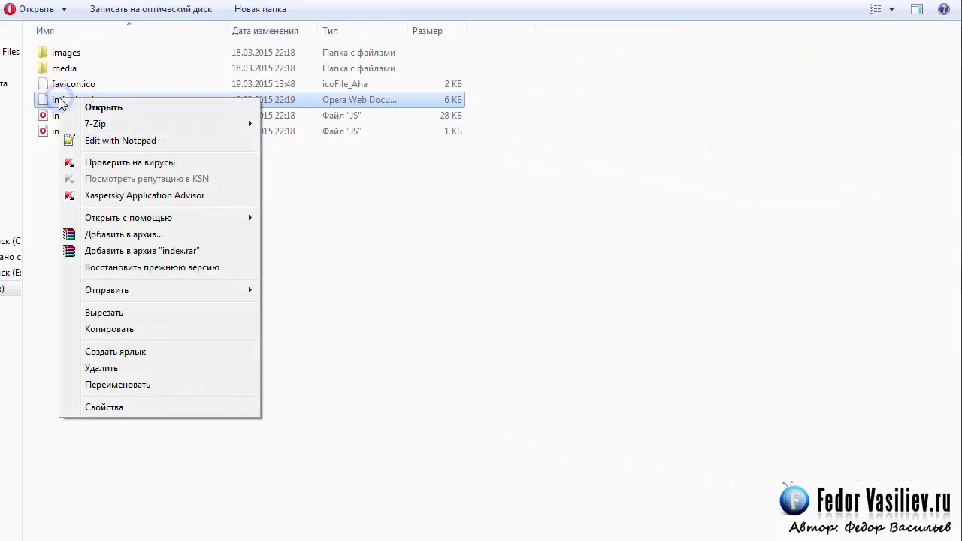
click(112, 141)
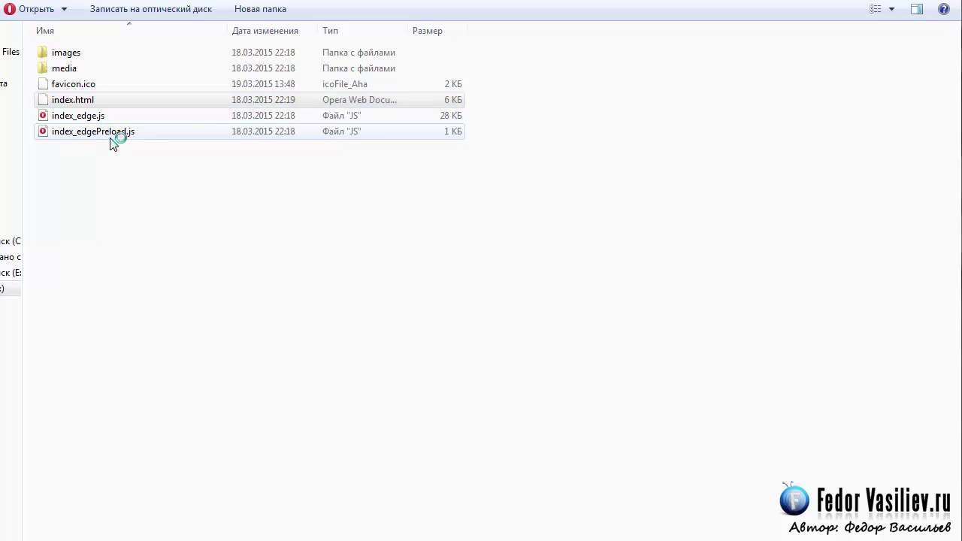
drag(293, 35, 269, 21)
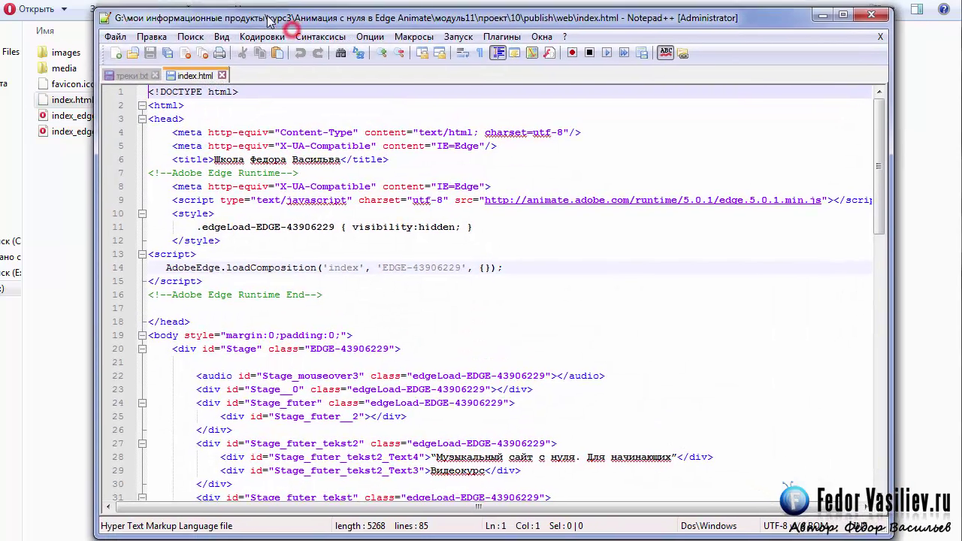
click(390, 157)
click(146, 158)
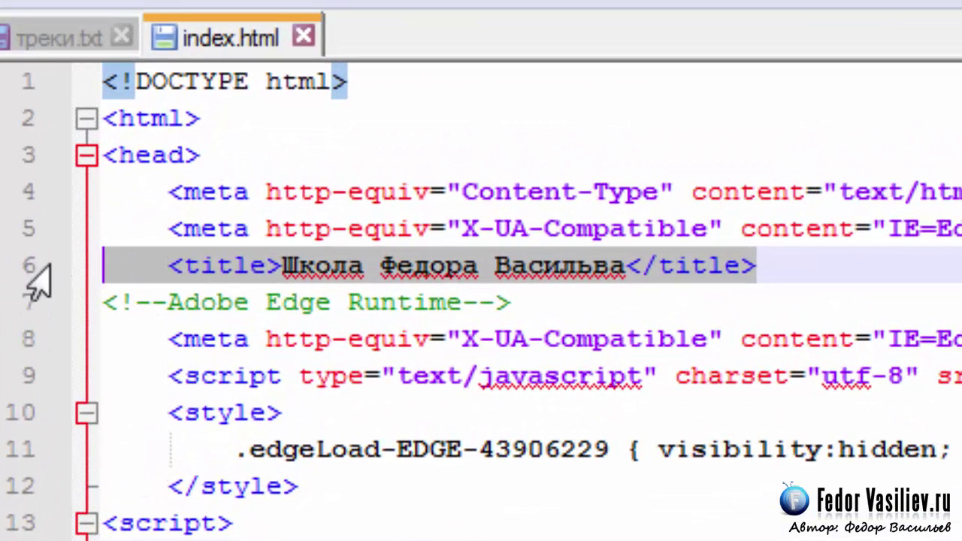
Step: Select the title text 'Школа Федора Васильва' to inspect it, then close index.html
click(187, 267)
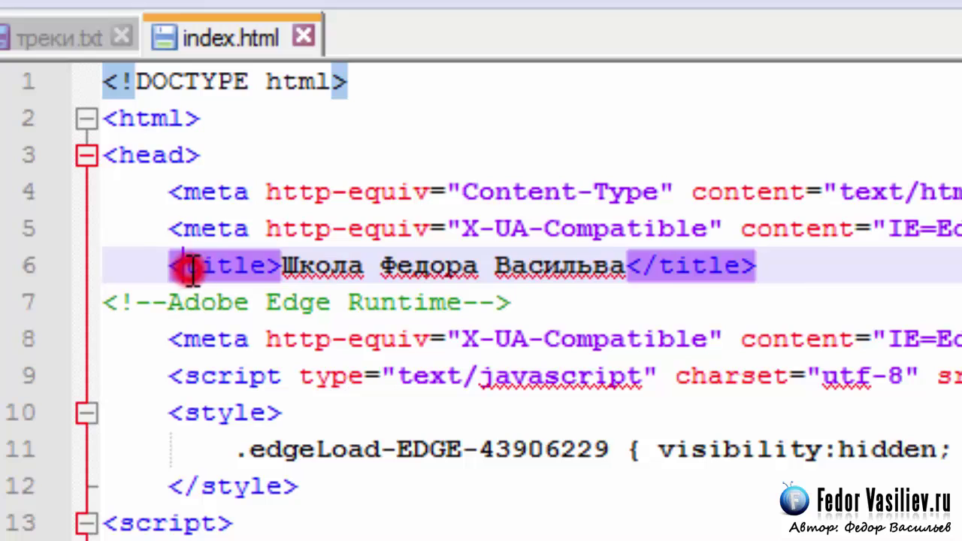
click(258, 266)
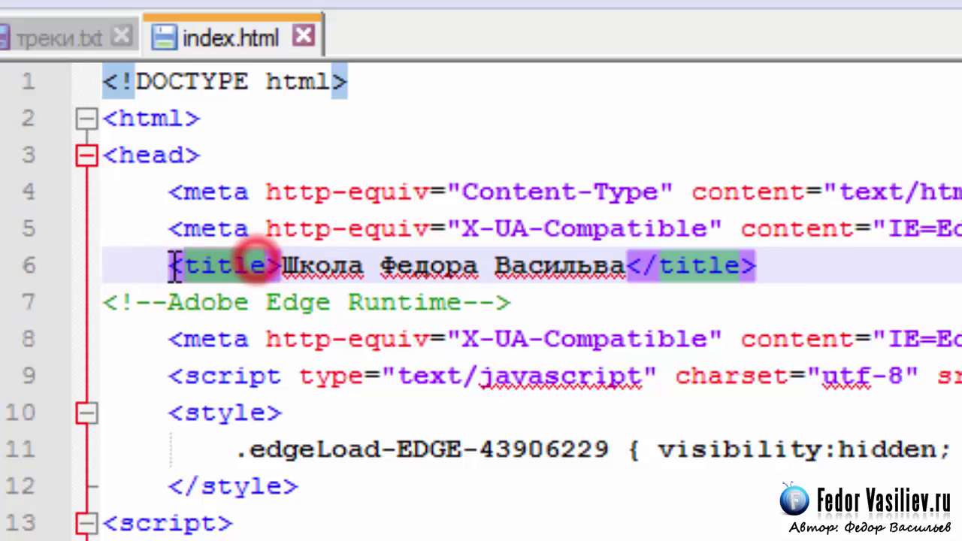
click(329, 274)
drag(623, 267, 284, 267)
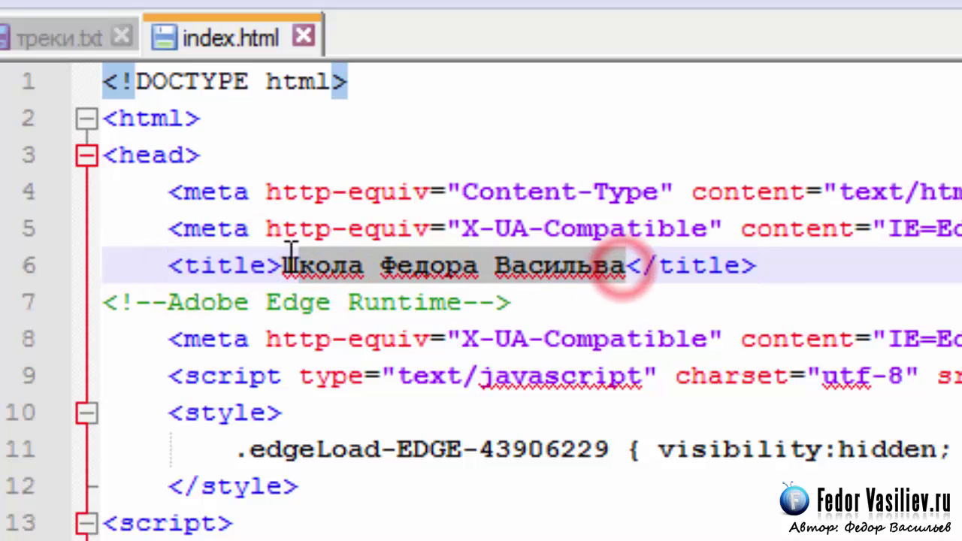
click(386, 267)
drag(624, 266, 284, 255)
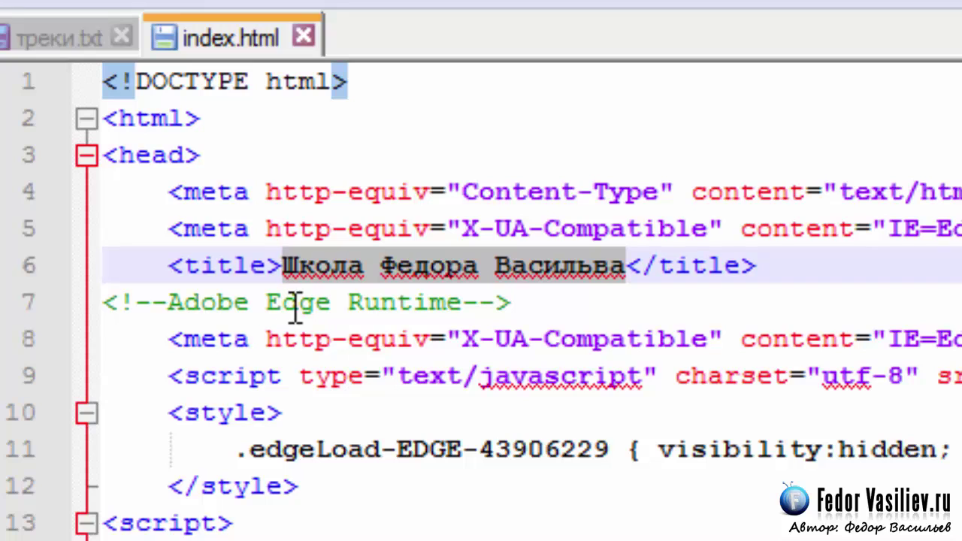
click(411, 312)
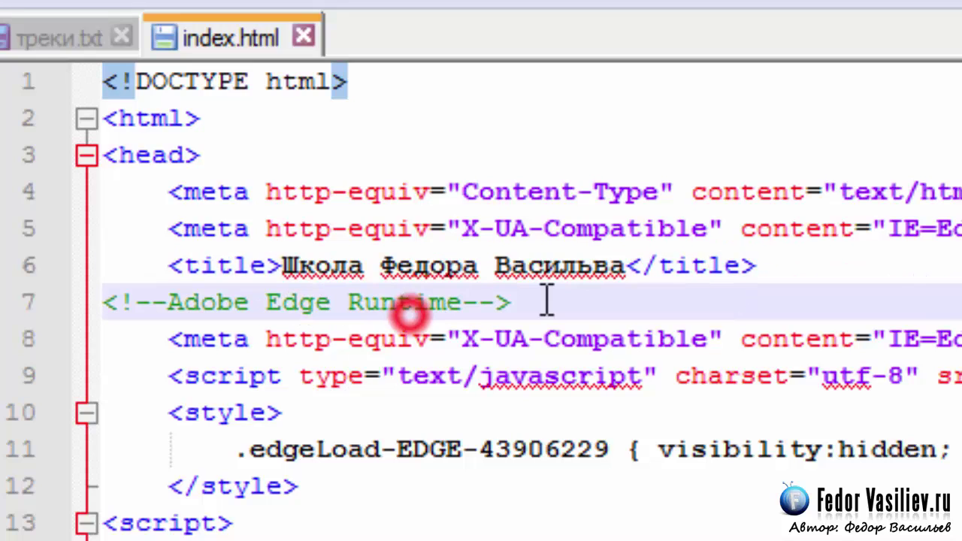
drag(625, 264, 283, 265)
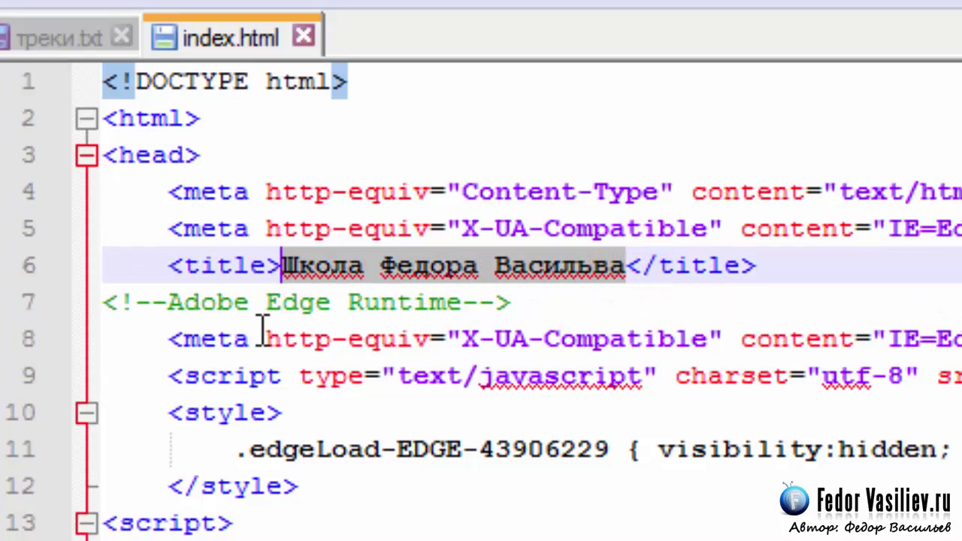
click(635, 264)
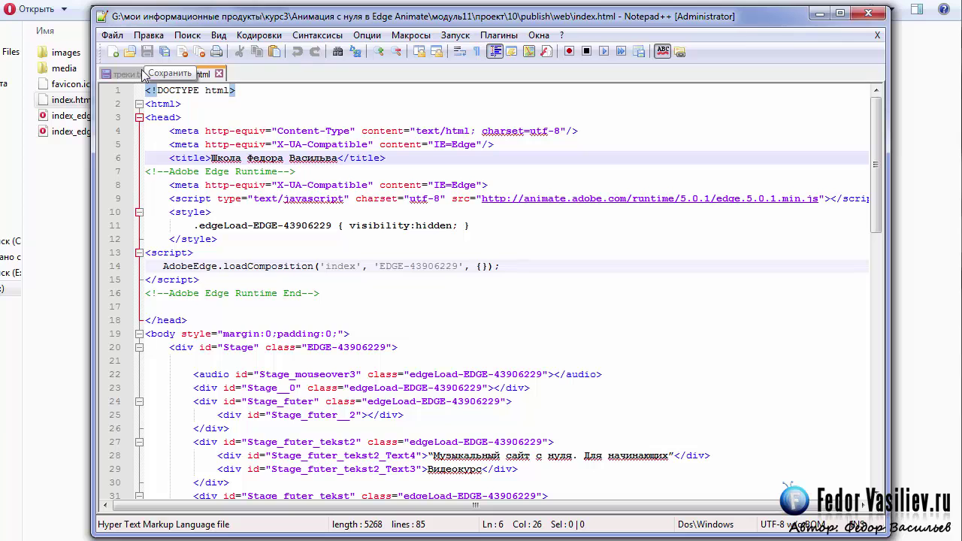
key(ctrl+w)
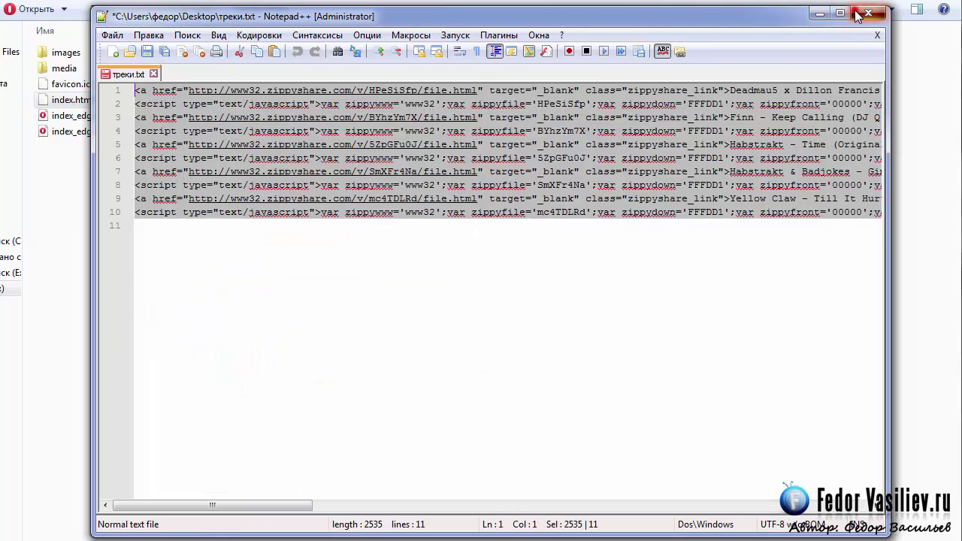
click(858, 13)
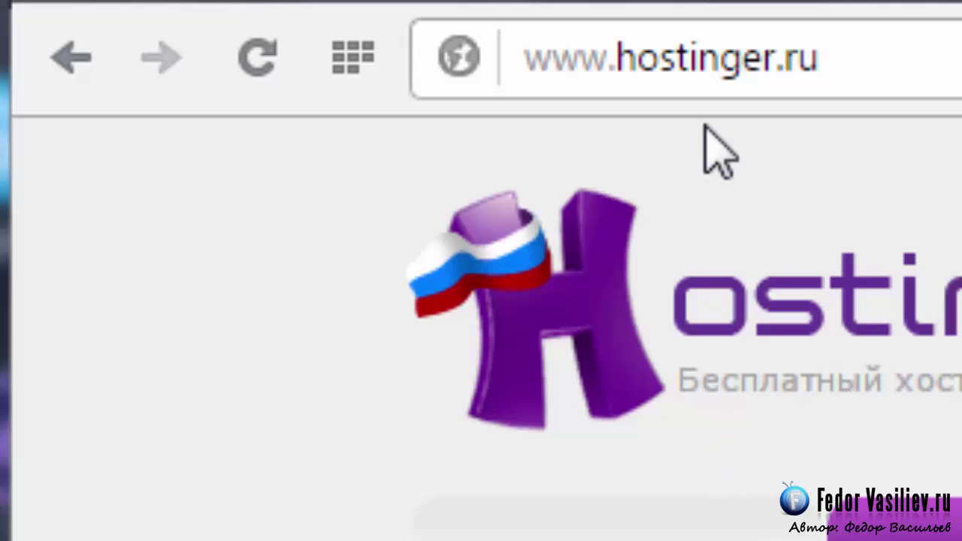
click(711, 67)
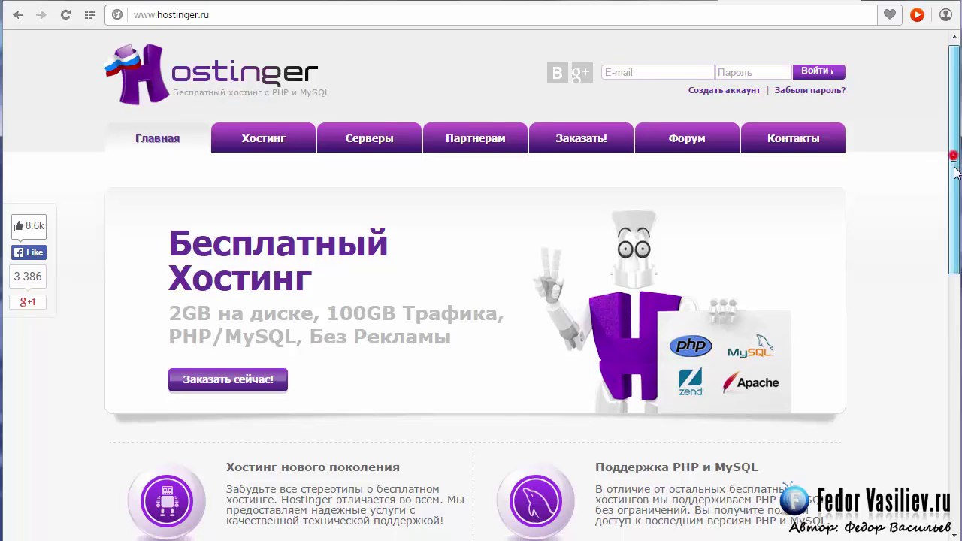
scroll(949, 157, down, 3)
scroll(945, 147, up, 3)
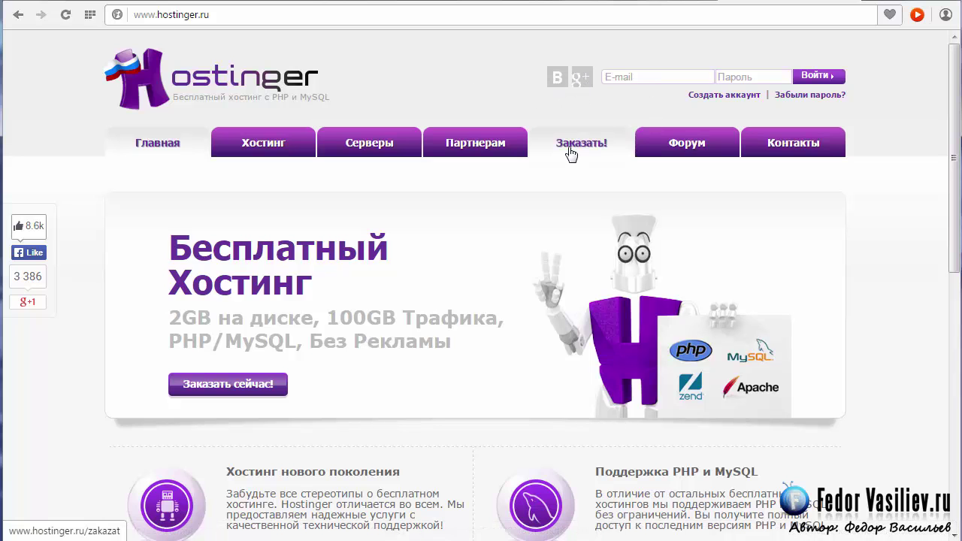
Step: Open the Hostinger account registration form and scroll through it
click(717, 94)
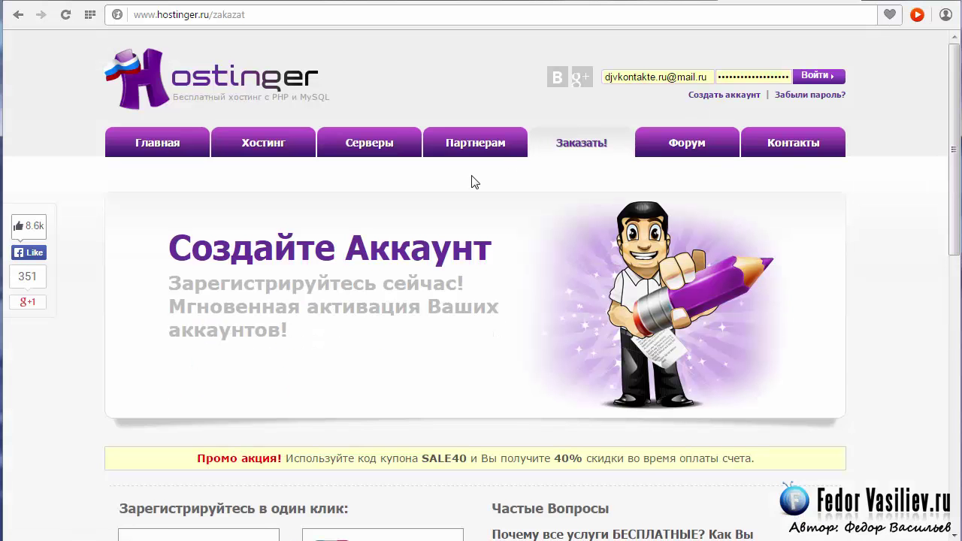
scroll(476, 178, down, 3)
scroll(476, 174, down, 3)
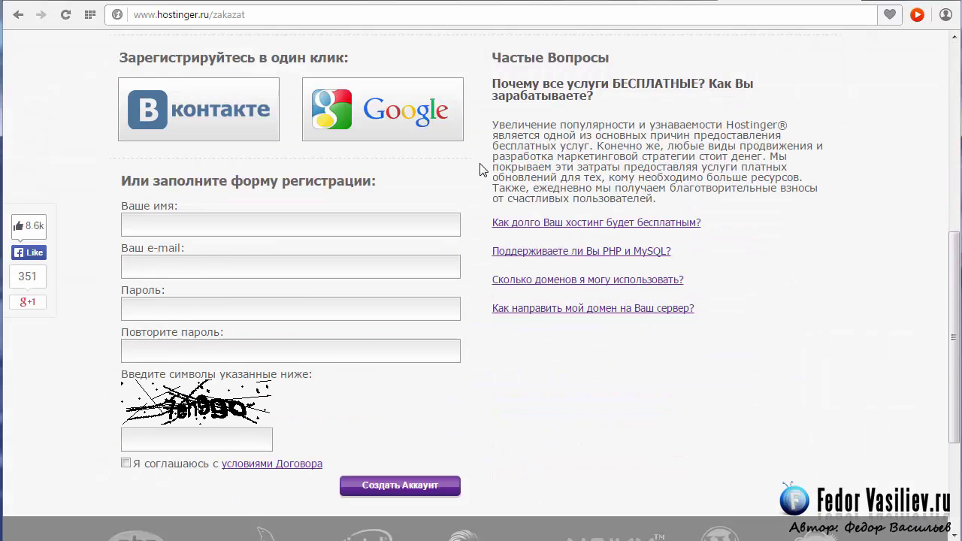
scroll(482, 170, down, 1)
scroll(311, 182, up, 4)
scroll(311, 181, down, 5)
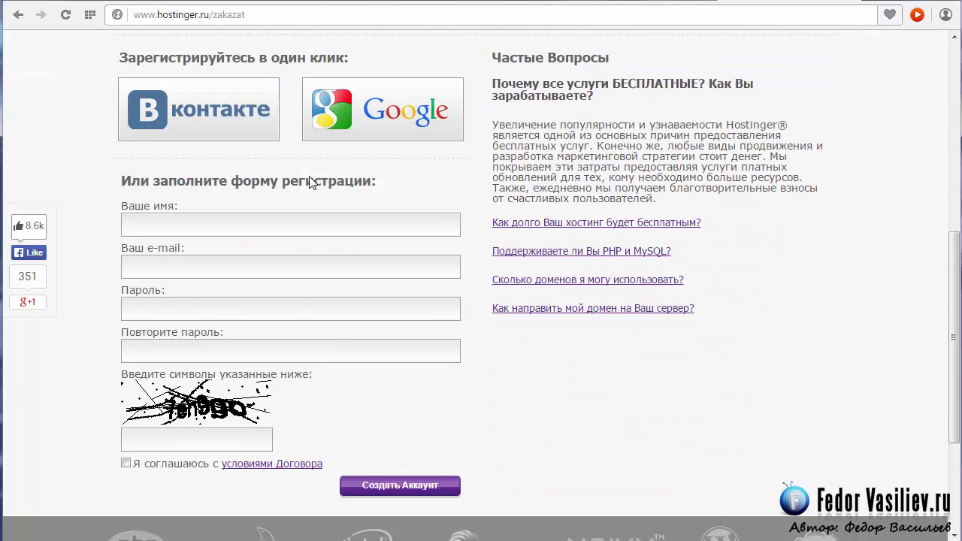
scroll(312, 181, up, 1)
Step: Fill in name, e-mail, password twice and captcha, accept the agreement, and create the account
click(205, 144)
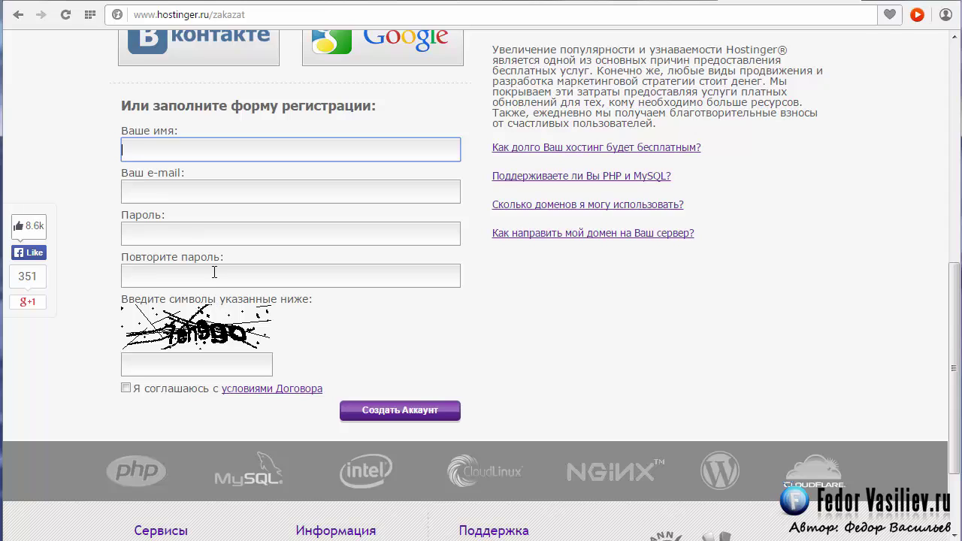
click(160, 368)
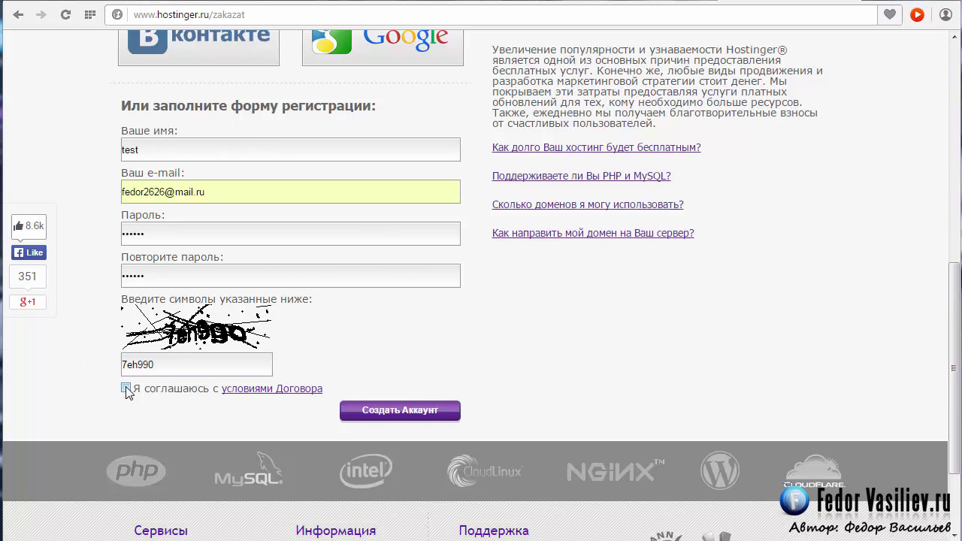
click(203, 391)
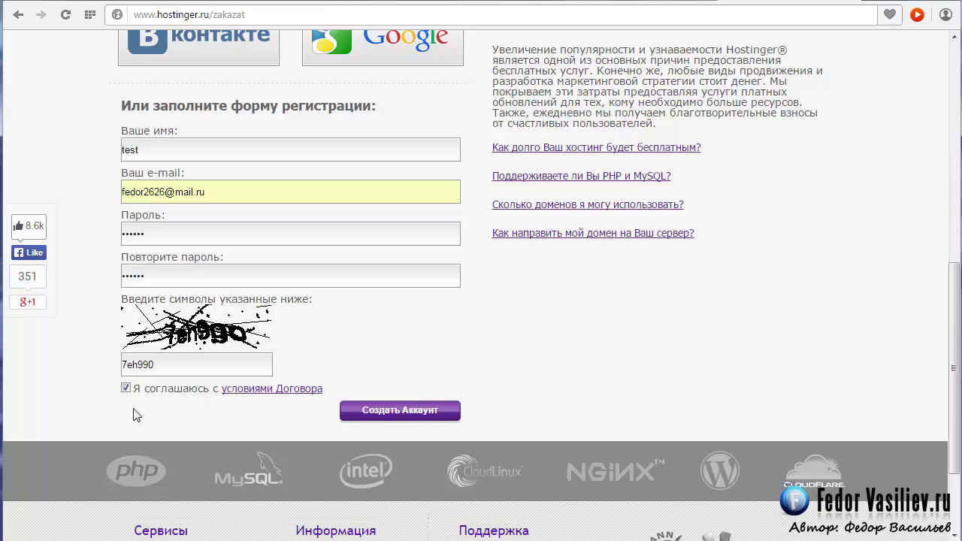
click(383, 415)
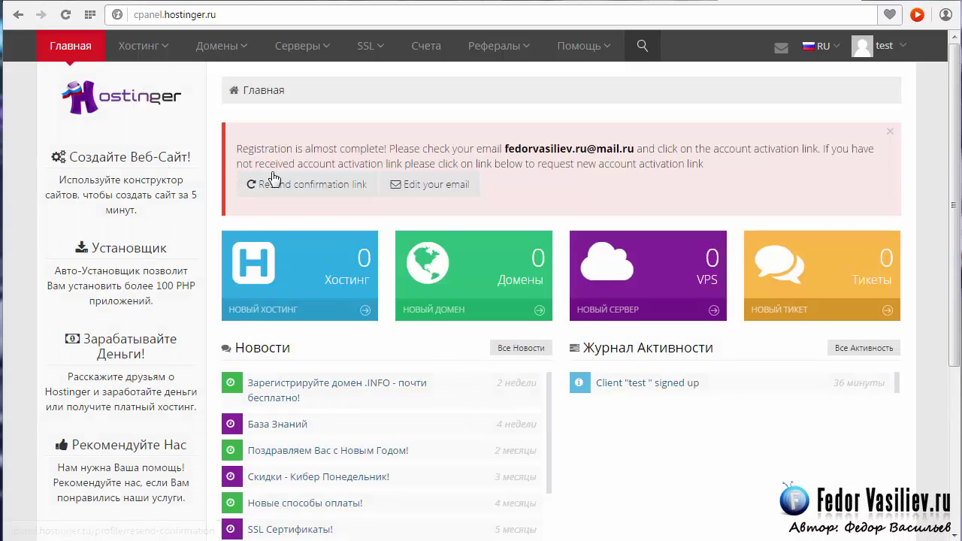
Step: Check the registration-complete notice, then order the Бесплатный 0,00 руб. hosting plan
drag(502, 134, 234, 148)
click(234, 149)
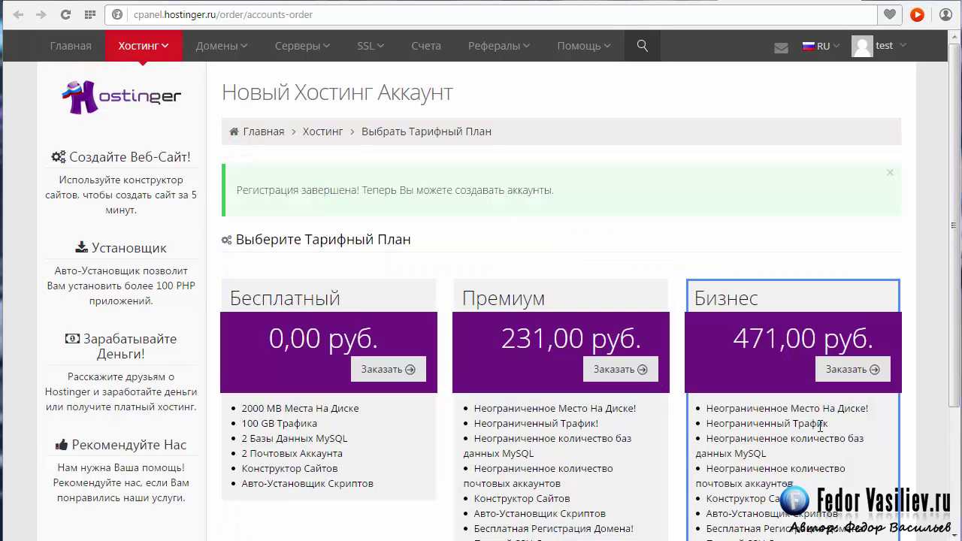
click(238, 189)
drag(245, 189, 556, 194)
click(597, 203)
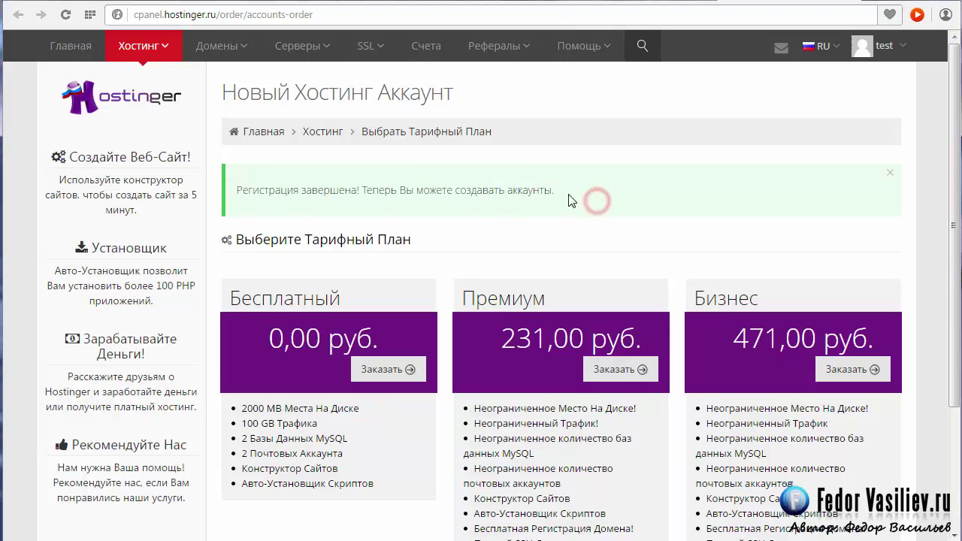
scroll(521, 188, down, 2)
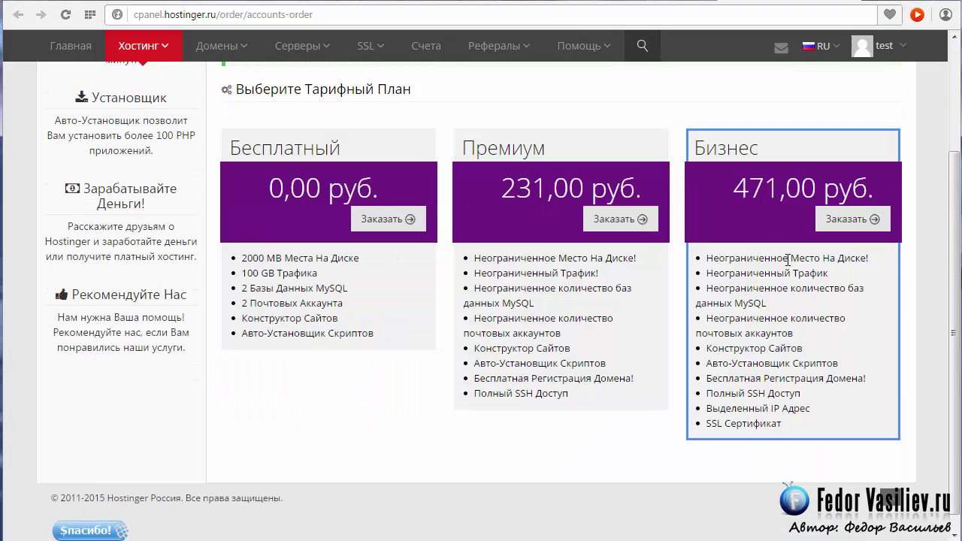
click(382, 223)
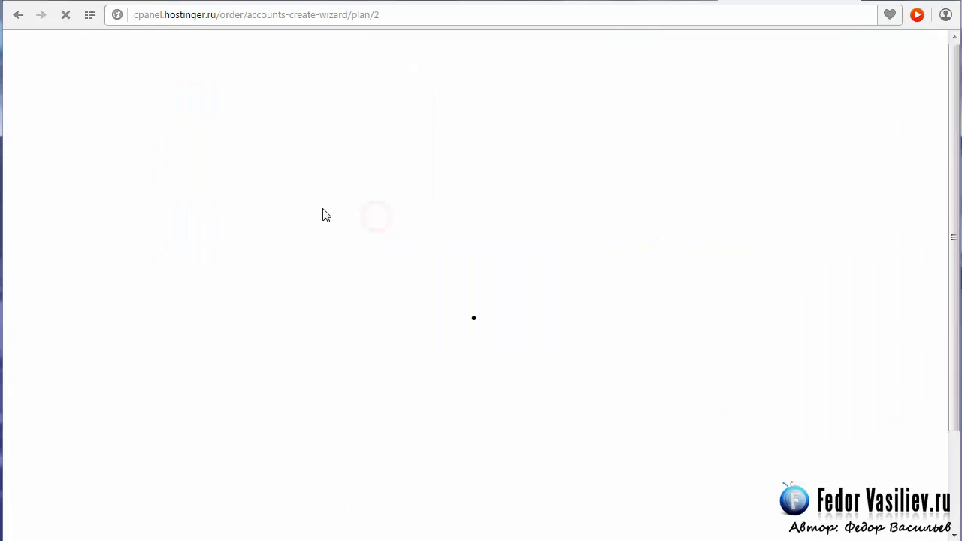
Step: Enter subdomain test123 and choose .890m.com as its free domain
scroll(323, 215, down, 2)
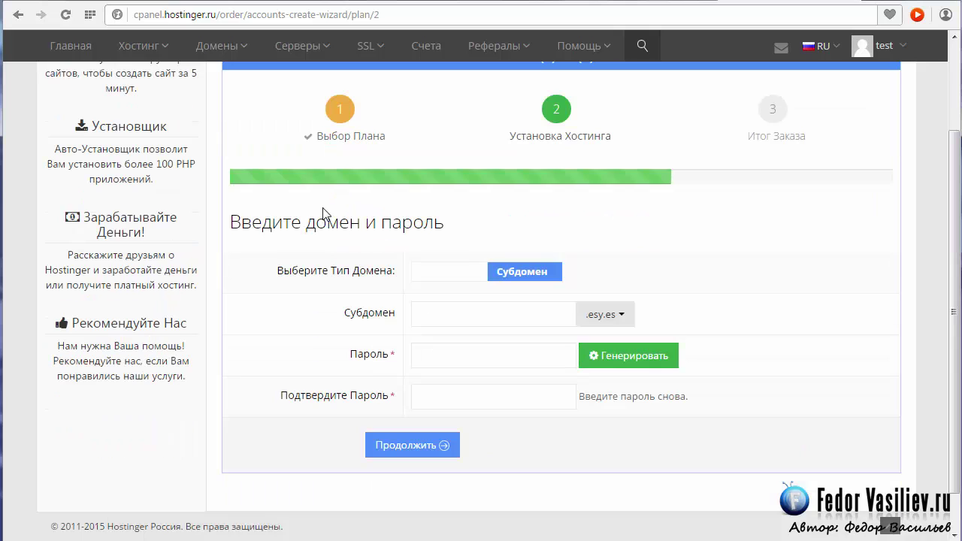
scroll(285, 241, up, 2)
scroll(284, 240, down, 2)
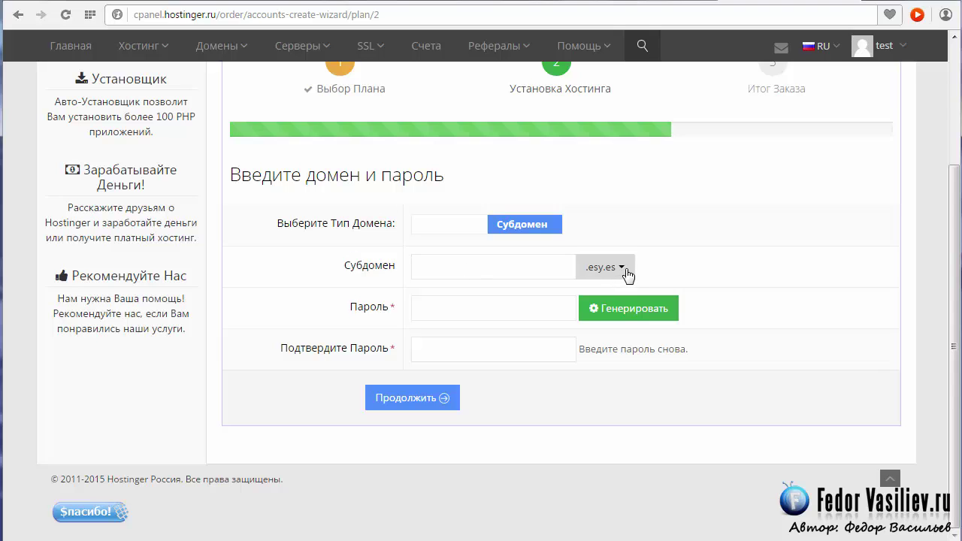
click(443, 267)
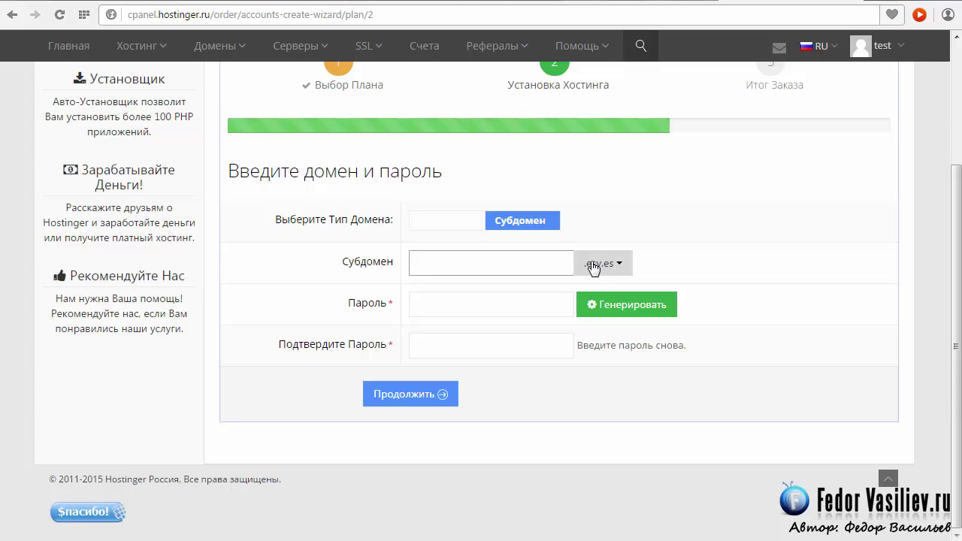
click(526, 263)
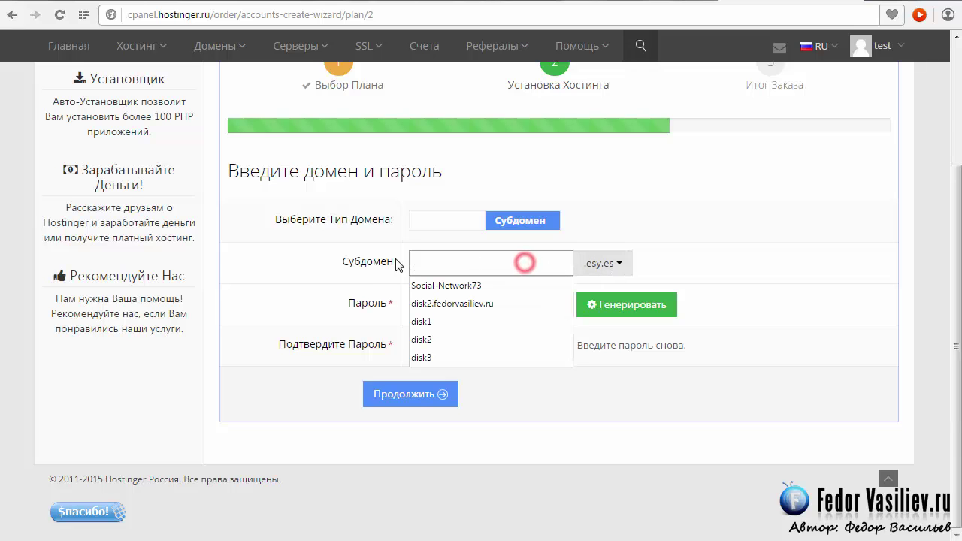
click(350, 285)
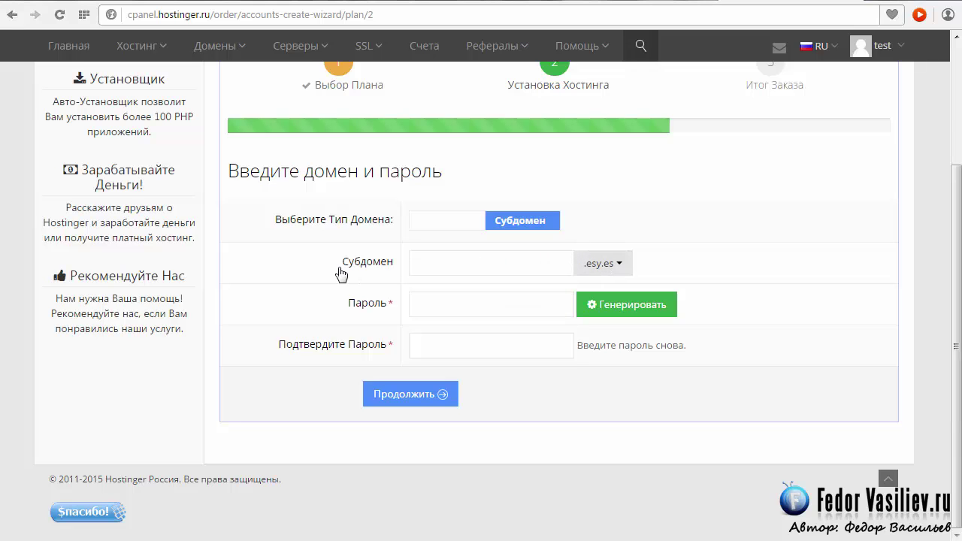
click(438, 263)
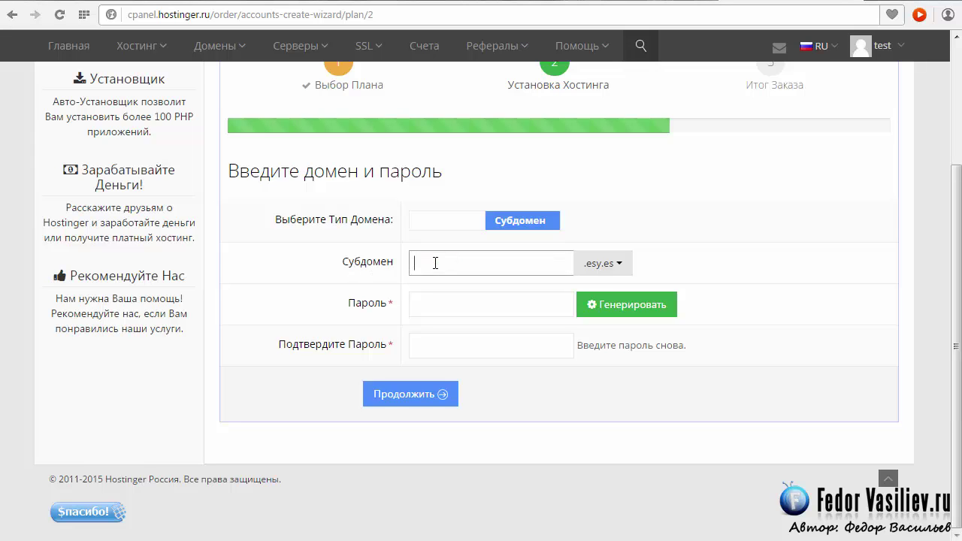
text(test123)
click(616, 260)
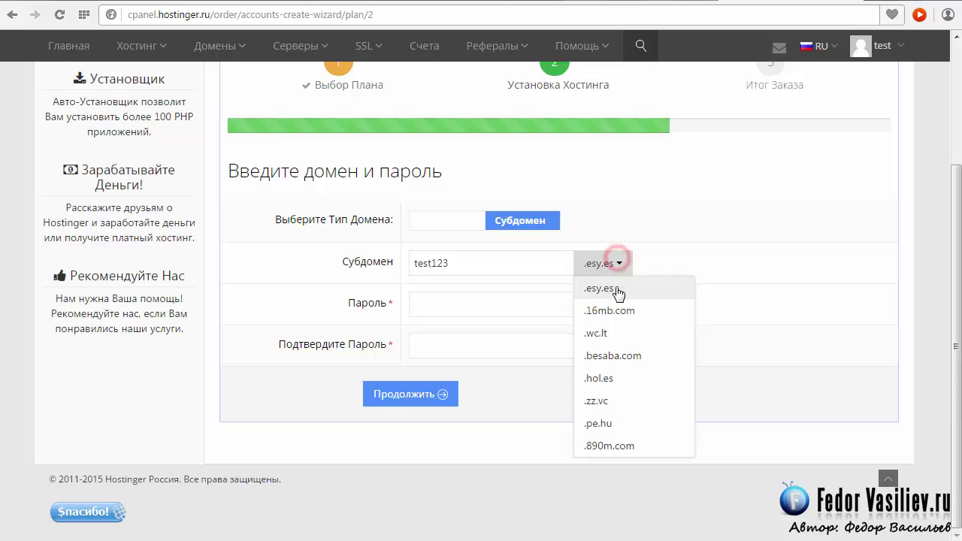
click(615, 448)
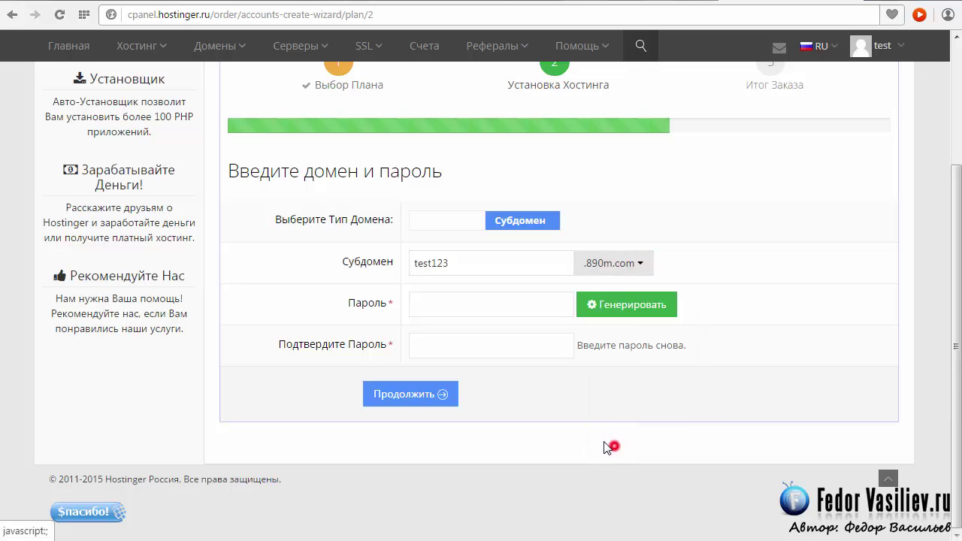
Step: Enter the account password in both fields and submit the subdomain form
click(499, 304)
key(ctrl+v)
click(481, 342)
key(ctrl+v)
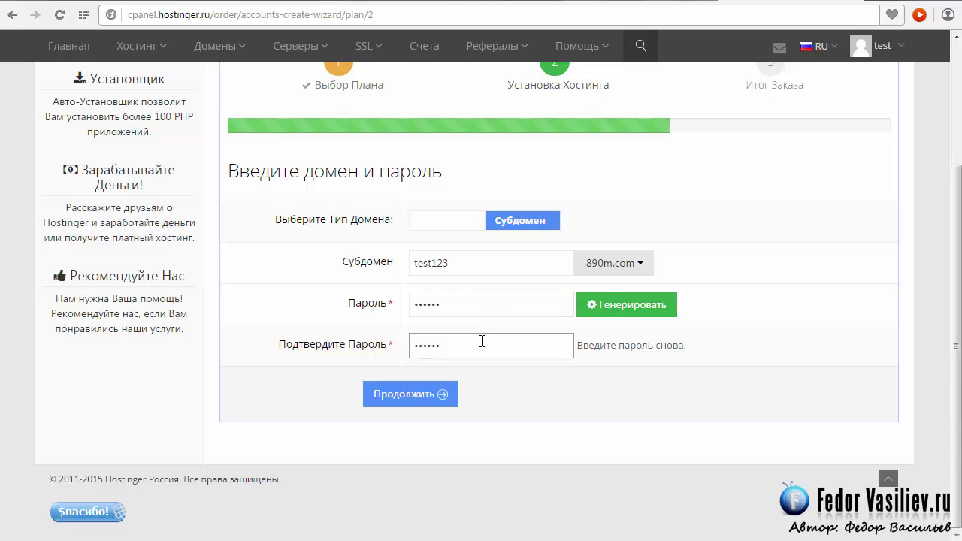
click(418, 404)
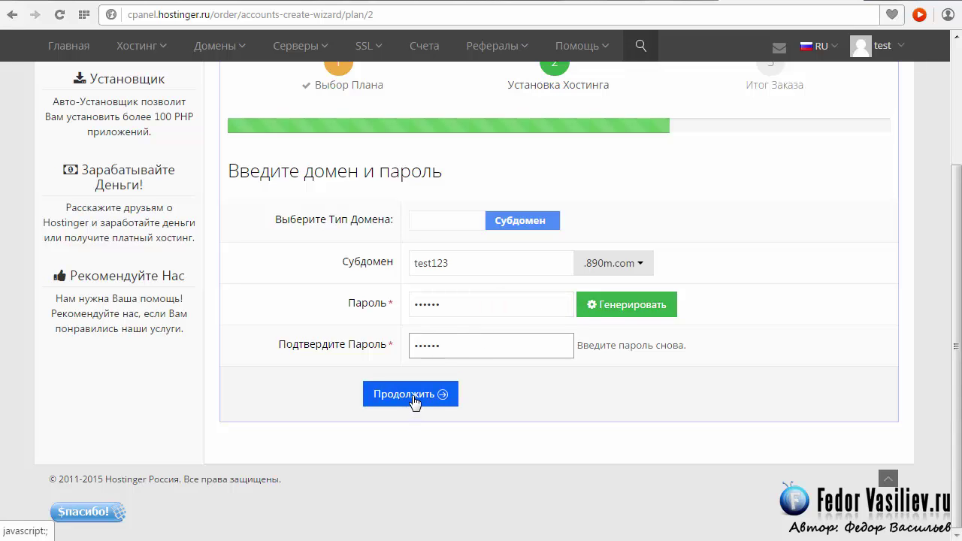
click(414, 401)
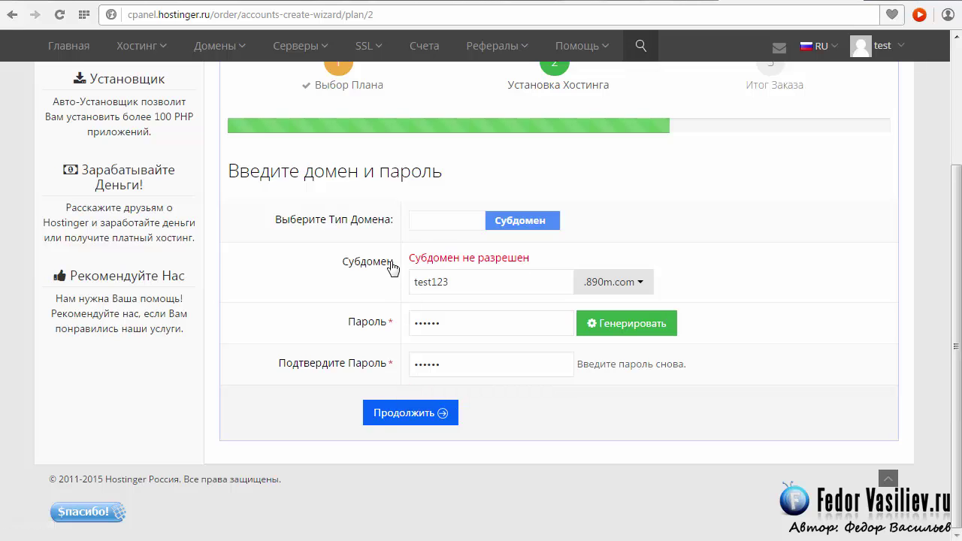
Step: Replace the rejected test123 subdomain with animate
click(472, 282)
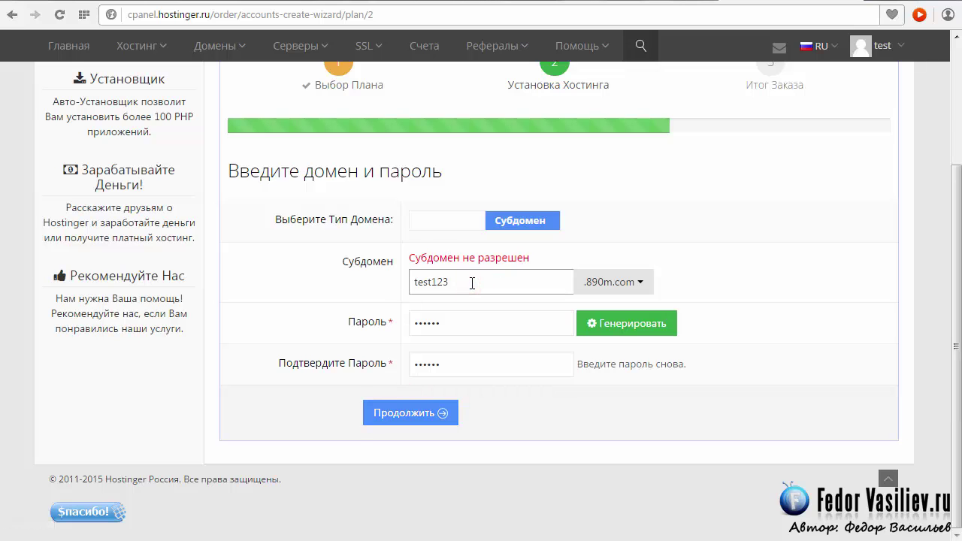
click(428, 412)
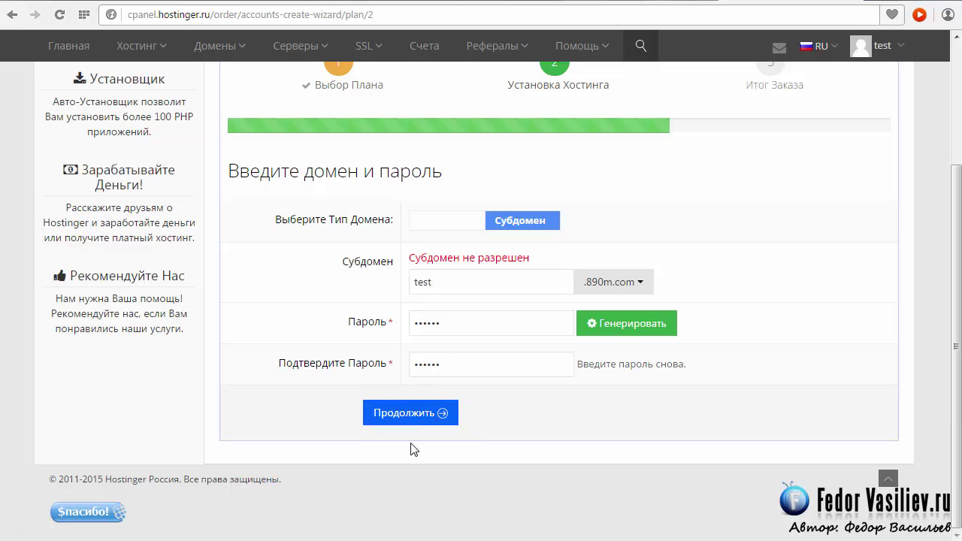
drag(530, 258, 420, 281)
click(438, 279)
click(426, 284)
text(animate)
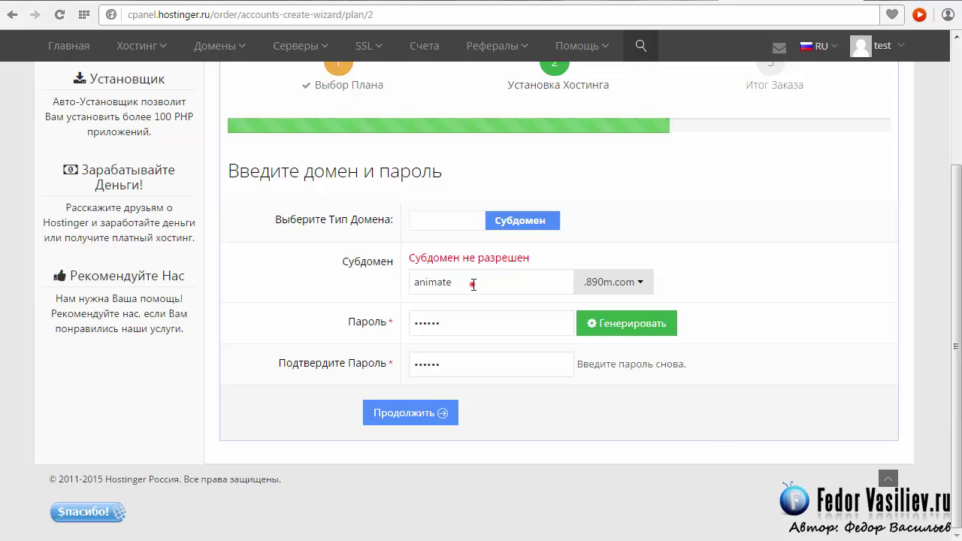
Step: Review the animate.890m.com order, fill the captcha, accept the terms and place the free order
click(430, 415)
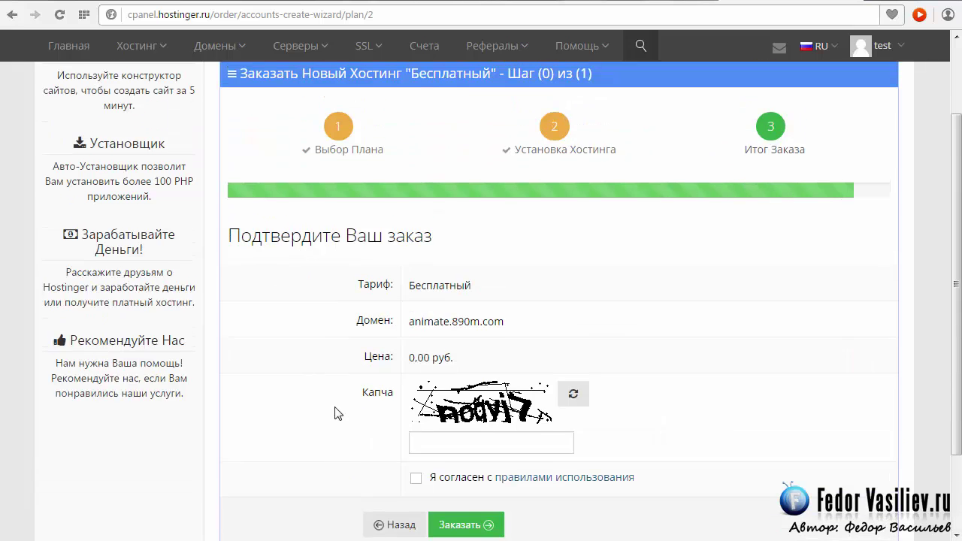
scroll(335, 414, up, 1)
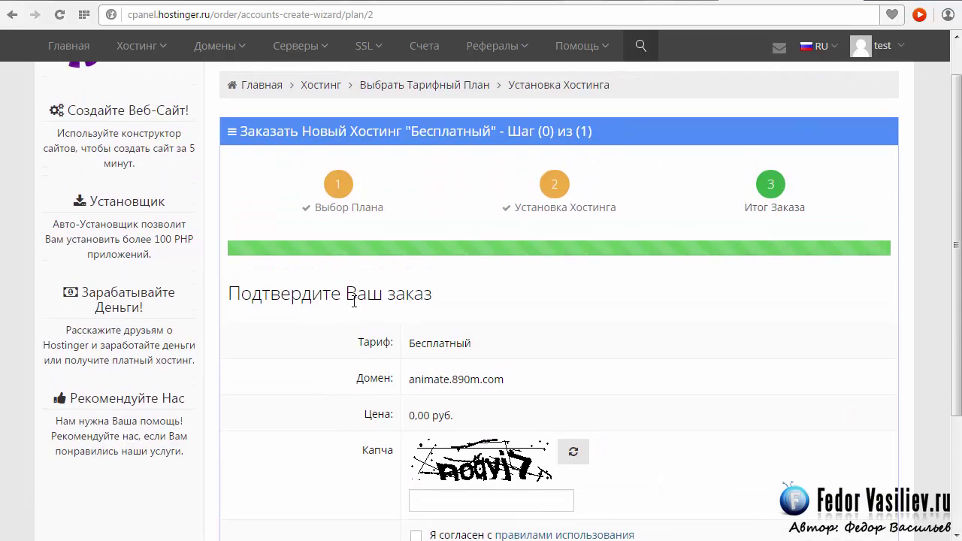
scroll(297, 297, down, 2)
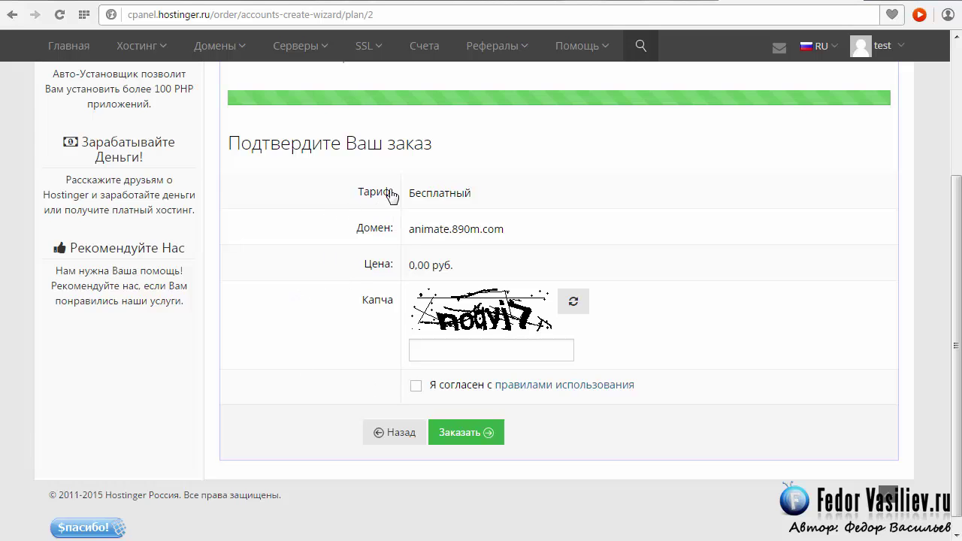
scroll(449, 217, up, 2)
scroll(449, 217, down, 2)
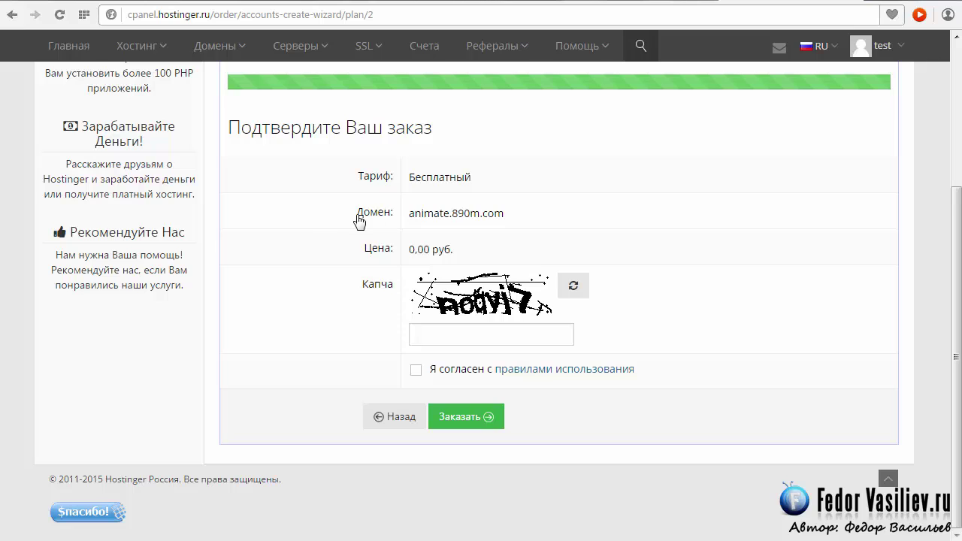
drag(410, 213, 501, 213)
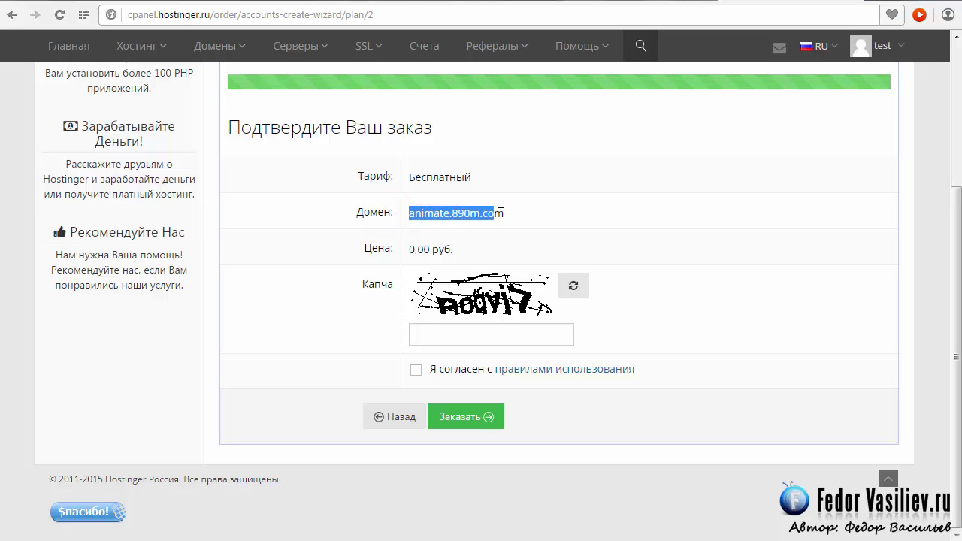
click(422, 212)
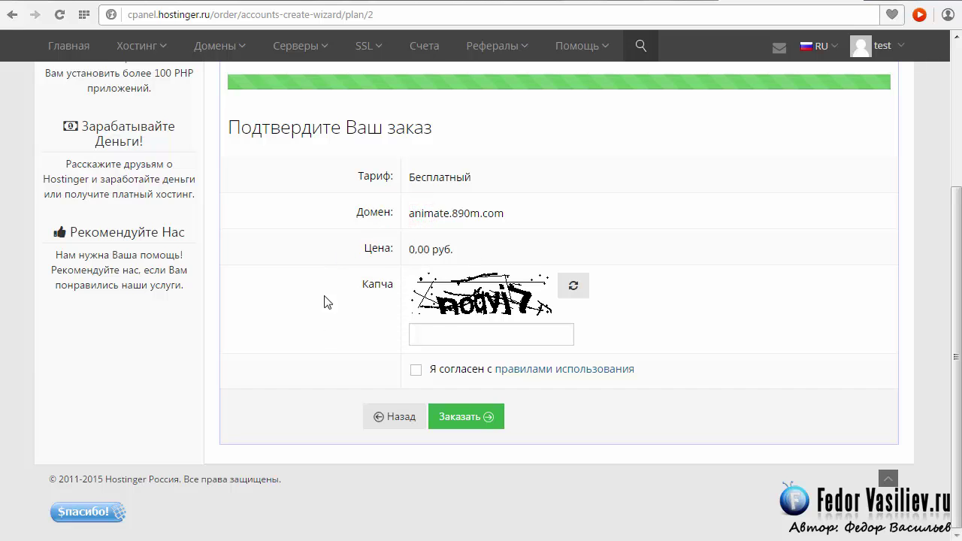
click(442, 332)
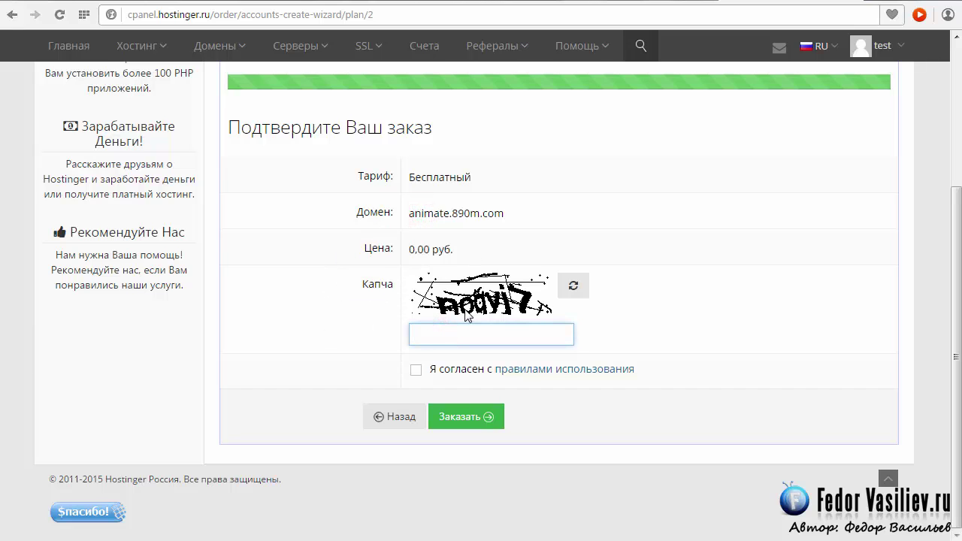
click(416, 370)
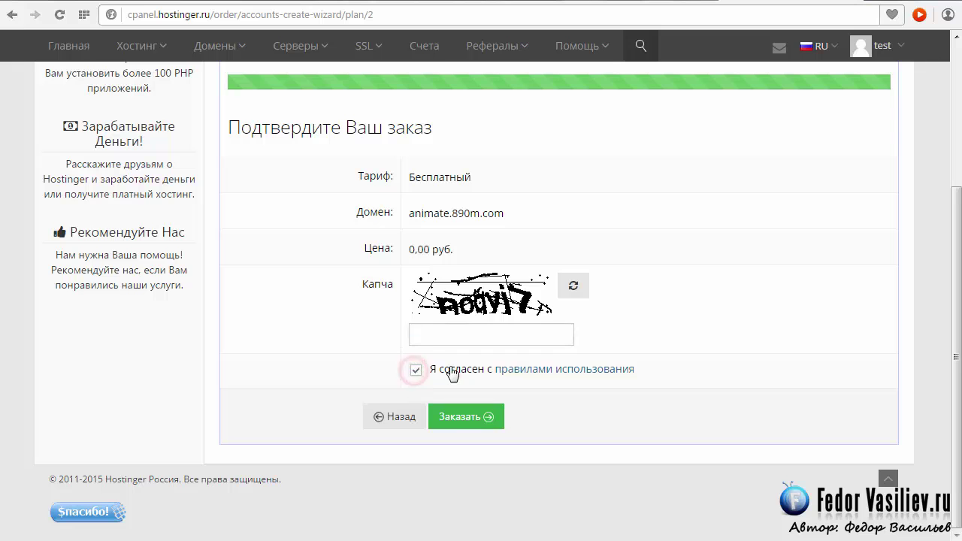
click(457, 423)
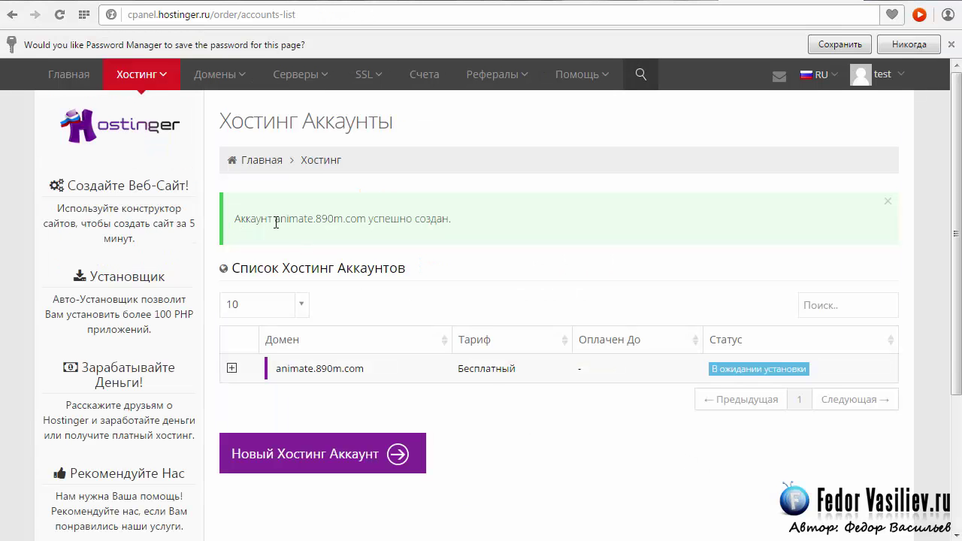
Step: Expand the animate.890m.com row to show its management, site builder, auto-installer and mail tiles
scroll(766, 335, down, 1)
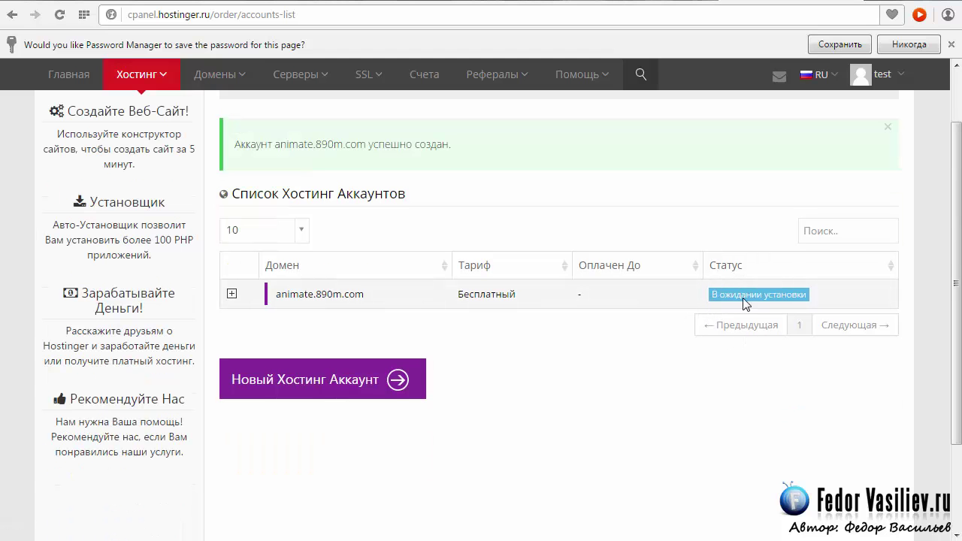
scroll(592, 249, up, 1)
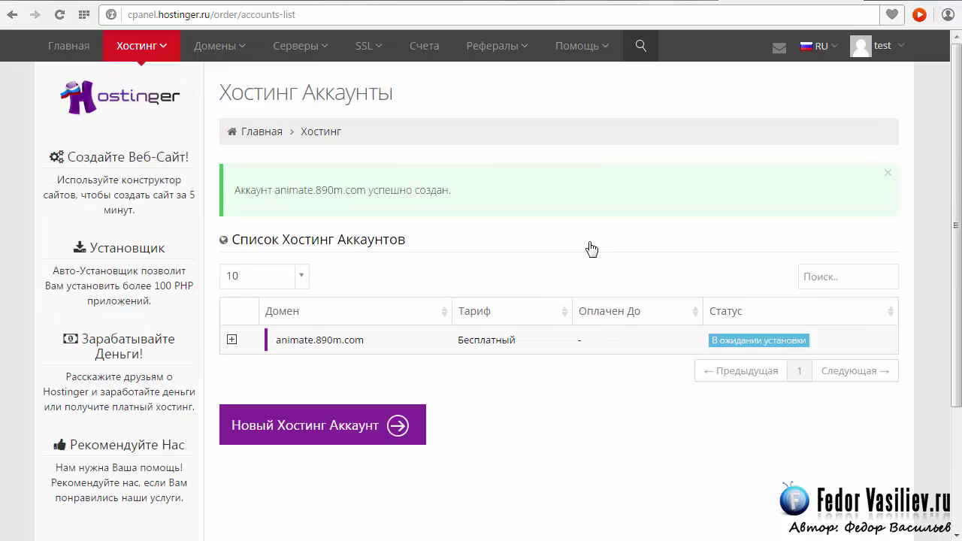
drag(394, 340, 286, 352)
click(366, 344)
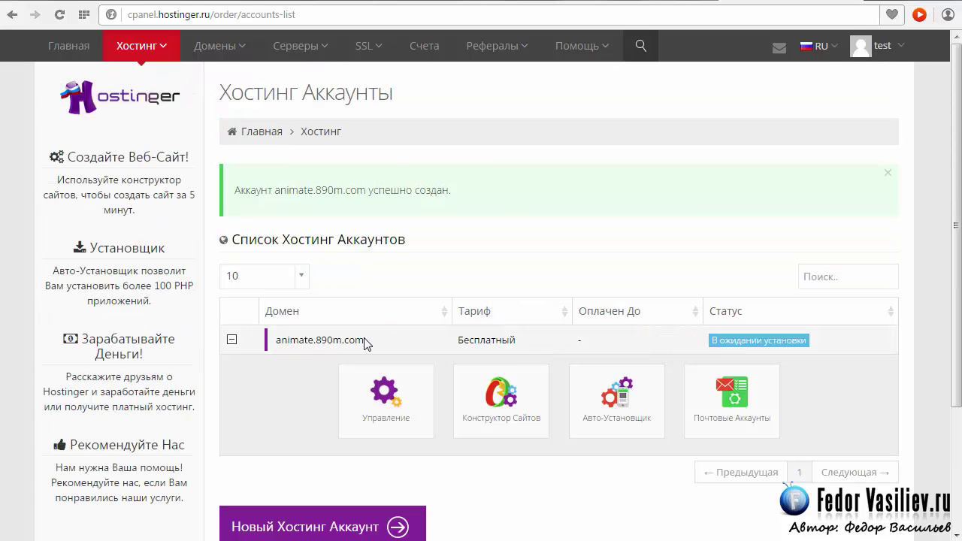
scroll(285, 344, down, 1)
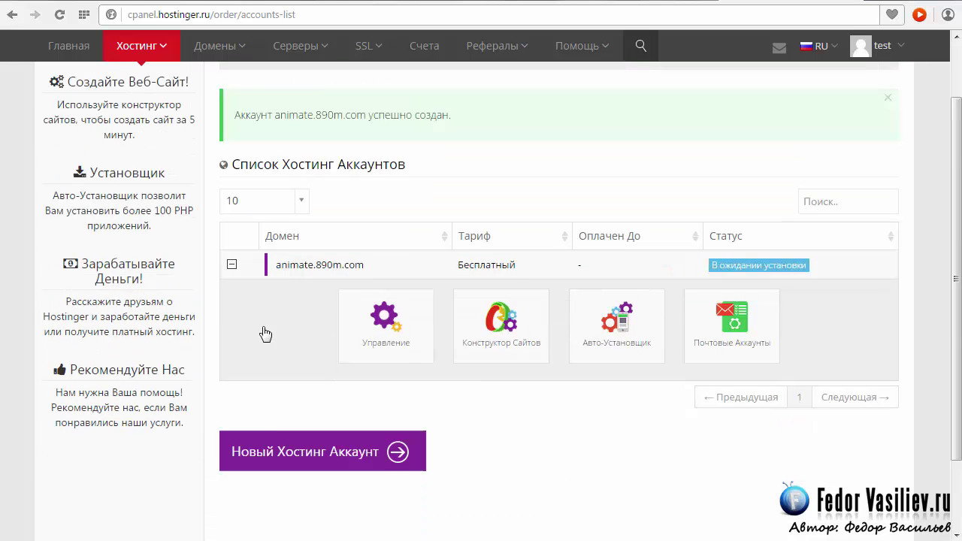
click(310, 265)
click(276, 266)
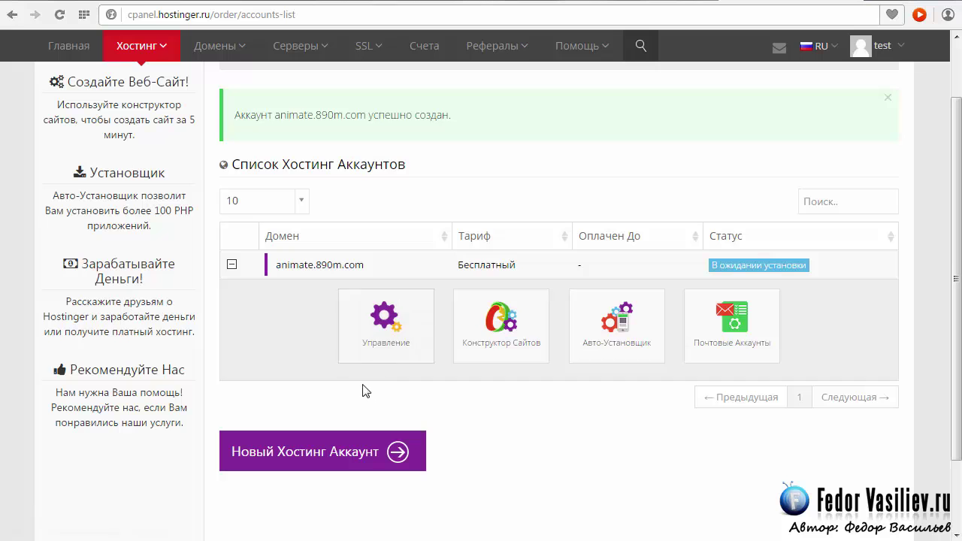
Step: Open the Управление dashboard for animate.890m.com and scroll down to the Веб-Сайт section
click(383, 331)
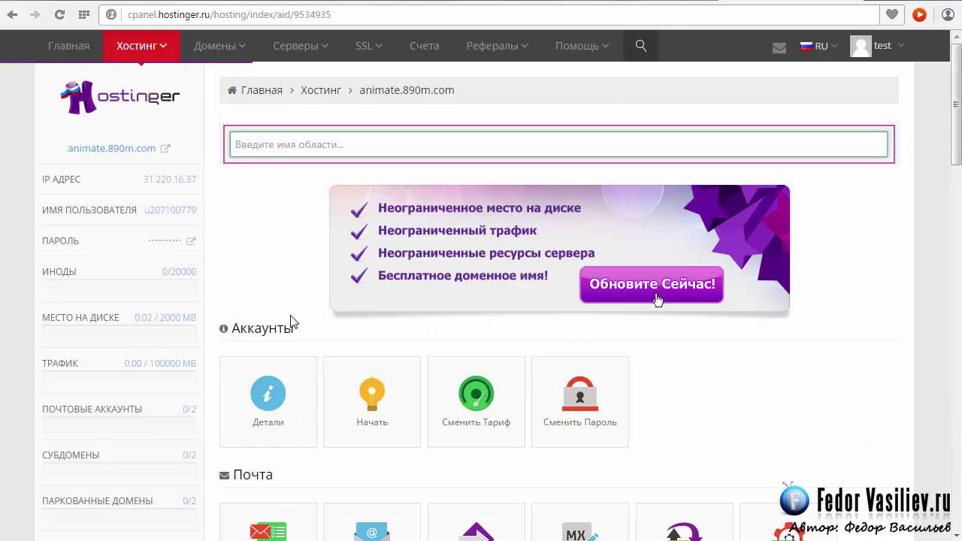
scroll(286, 220, down, 2)
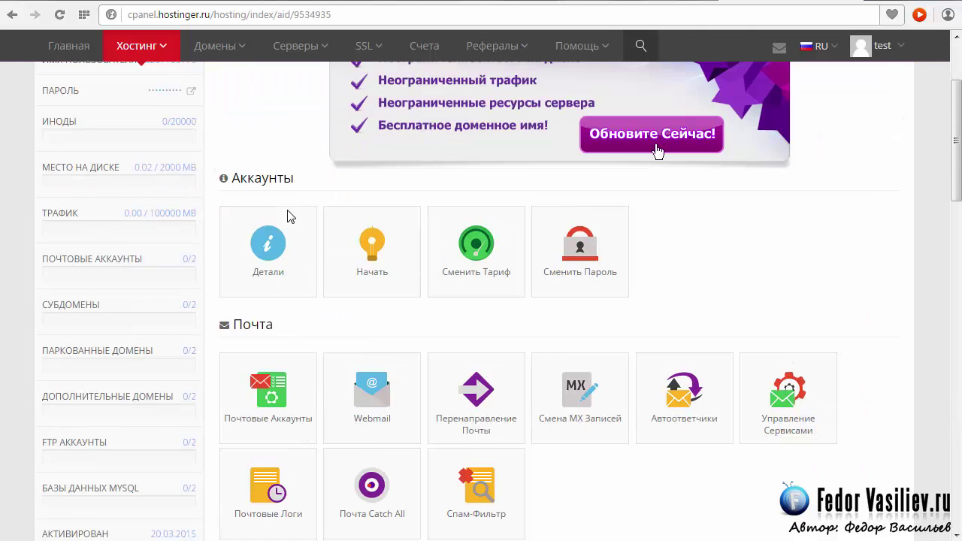
scroll(288, 216, down, 1)
scroll(290, 217, down, 2)
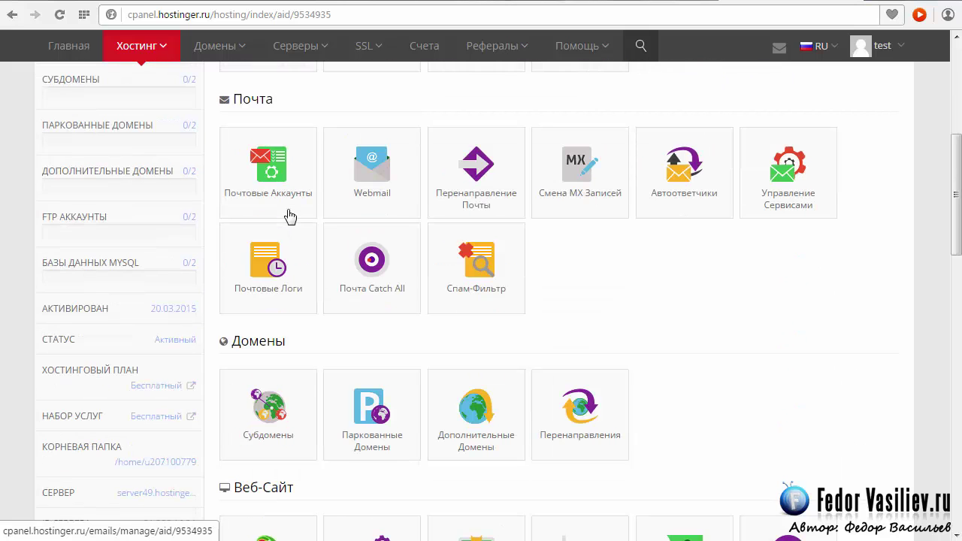
scroll(290, 217, down, 4)
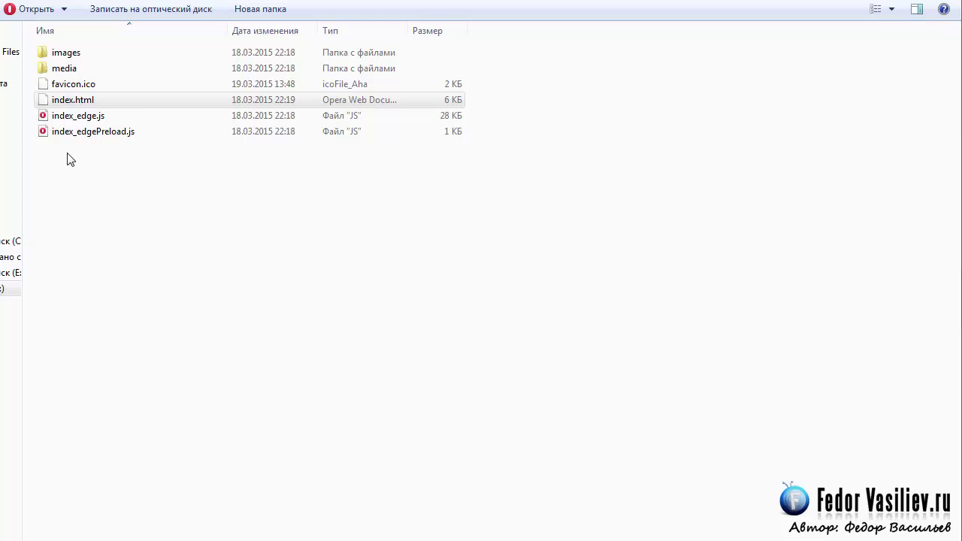
Step: Archive all six site files and folders as ZIP into web.zip, then select web.zip
drag(85, 163, 45, 47)
right_click(51, 50)
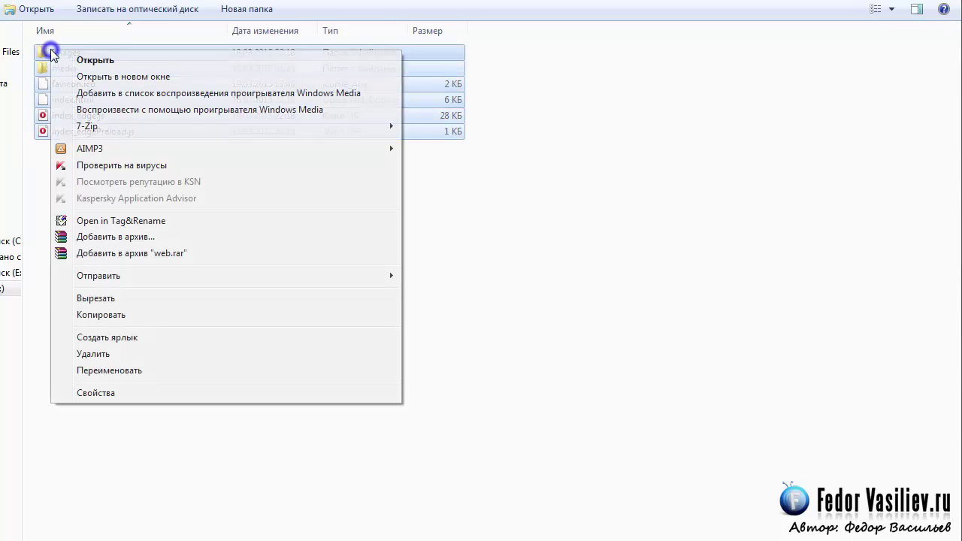
click(112, 240)
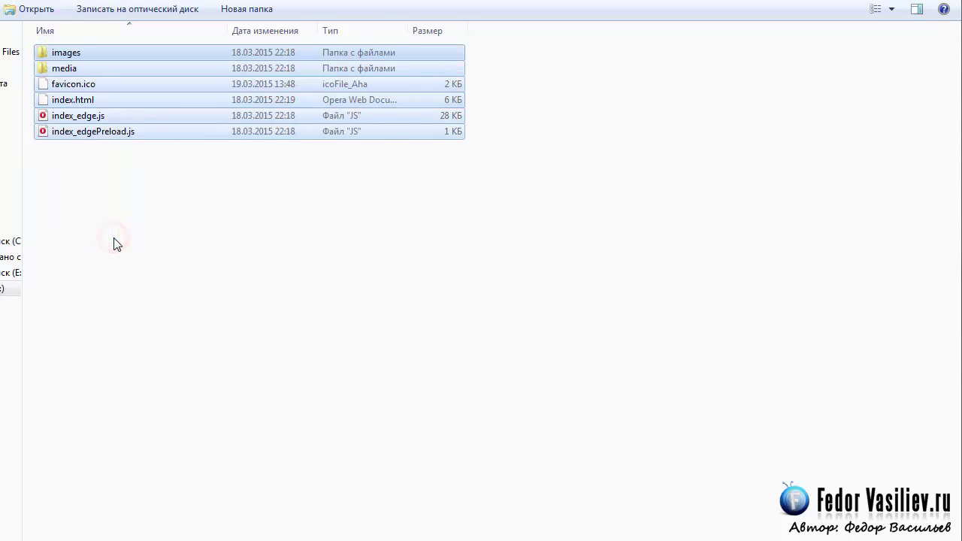
click(283, 313)
click(378, 467)
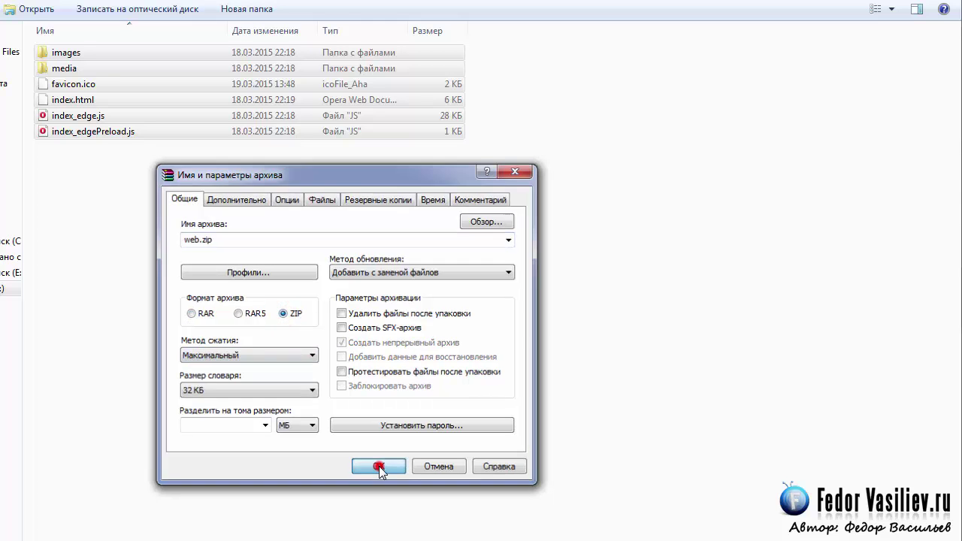
click(153, 200)
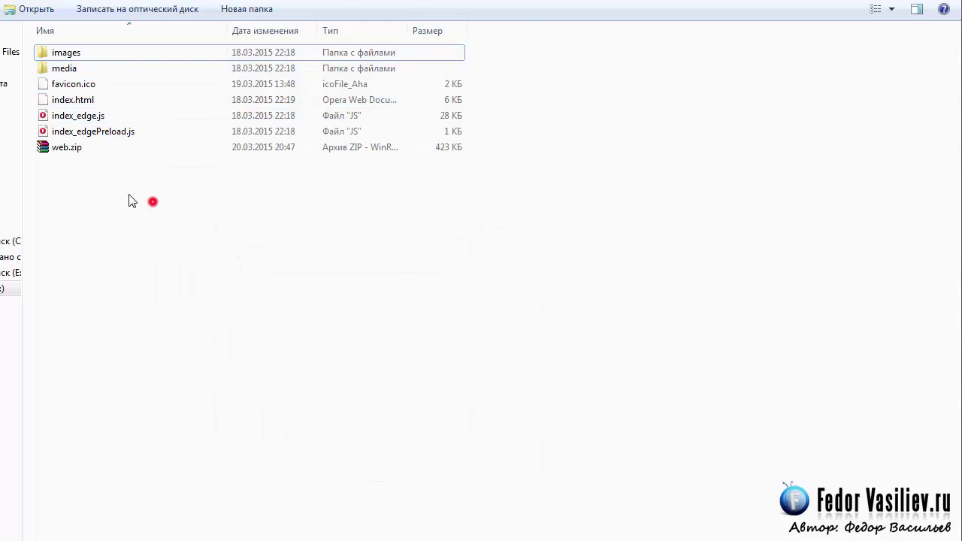
click(53, 150)
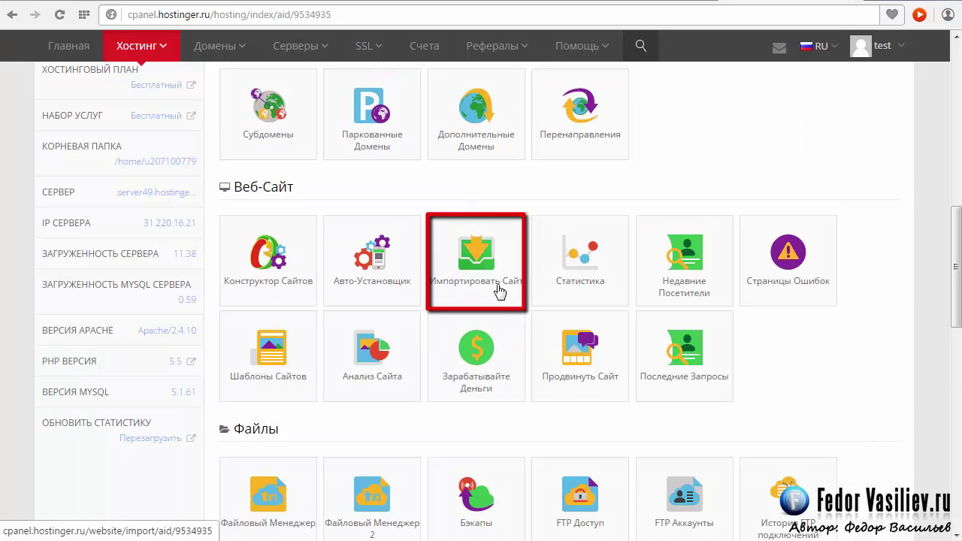
Step: Upload web.zip from Explorer into the Импортировать Сайт drop zone for animate.890m.com
click(480, 265)
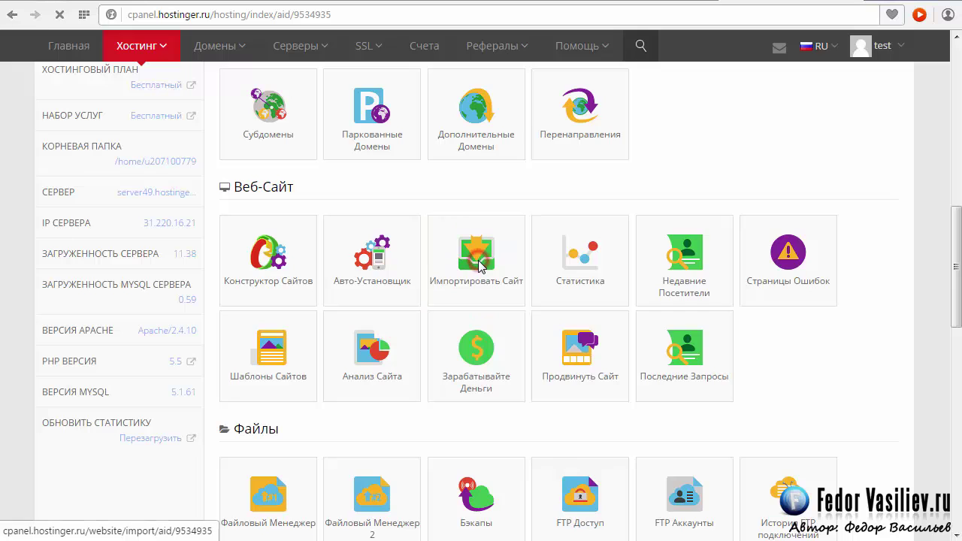
scroll(481, 268, down, 1)
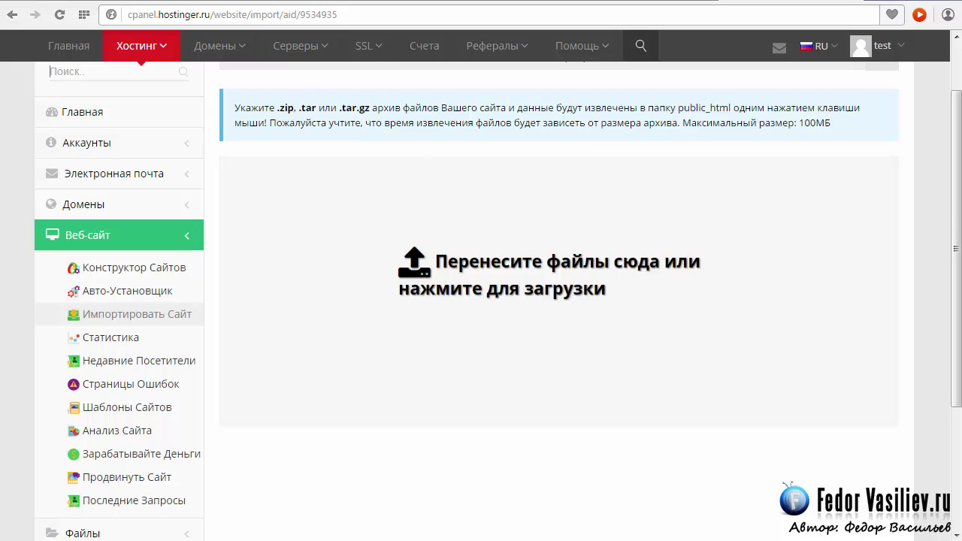
key(alt+Tab)
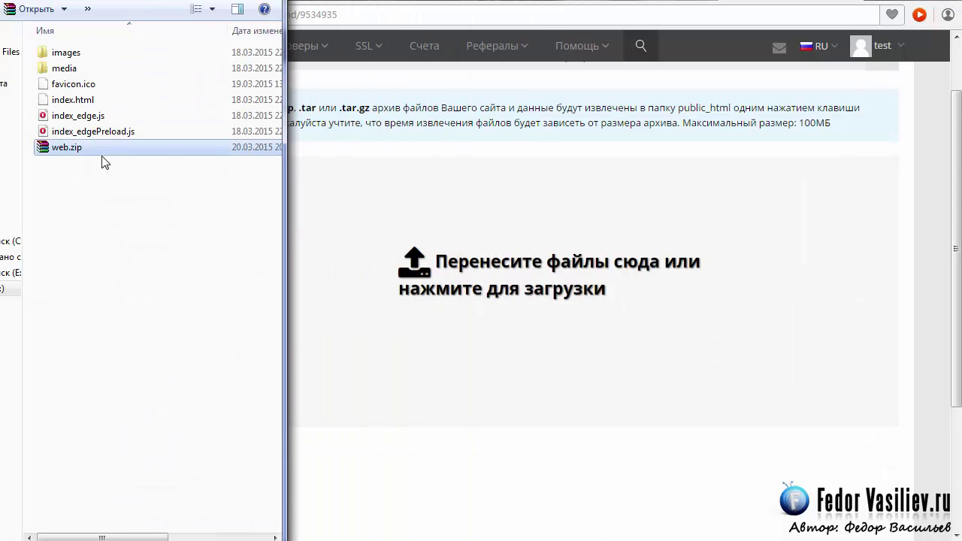
drag(64, 152, 449, 287)
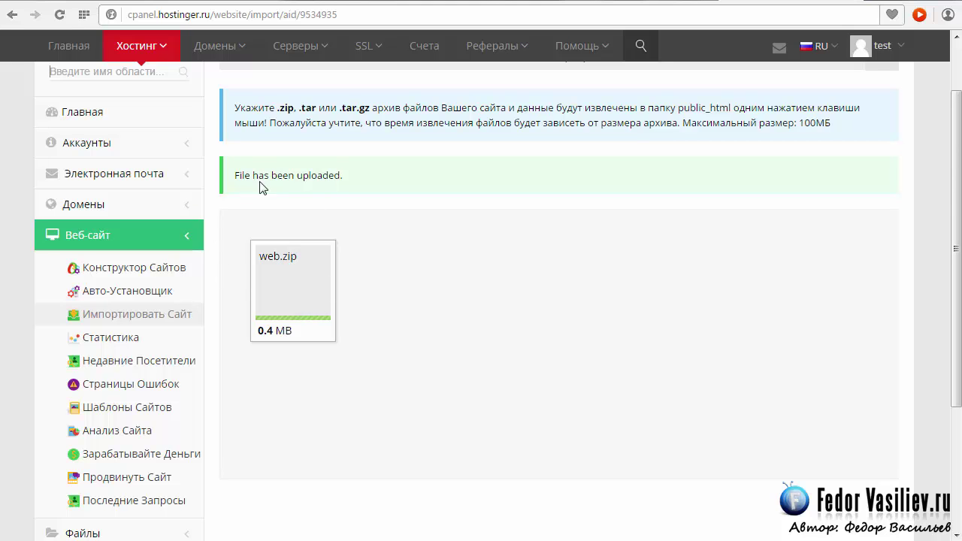
scroll(323, 255, up, 1)
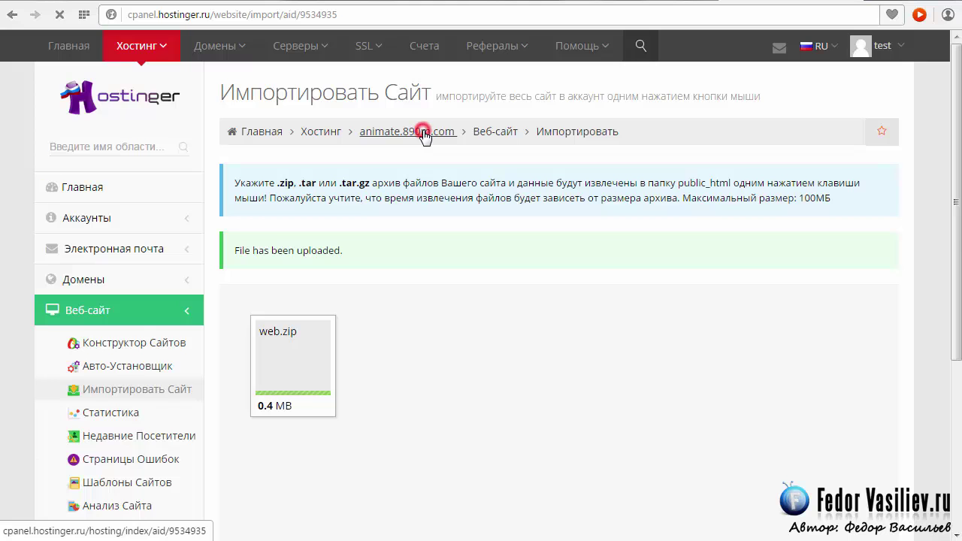
Step: Go back to the animate.890m.com dashboard and copy its domain name with Копировать
scroll(827, 513, down, 4)
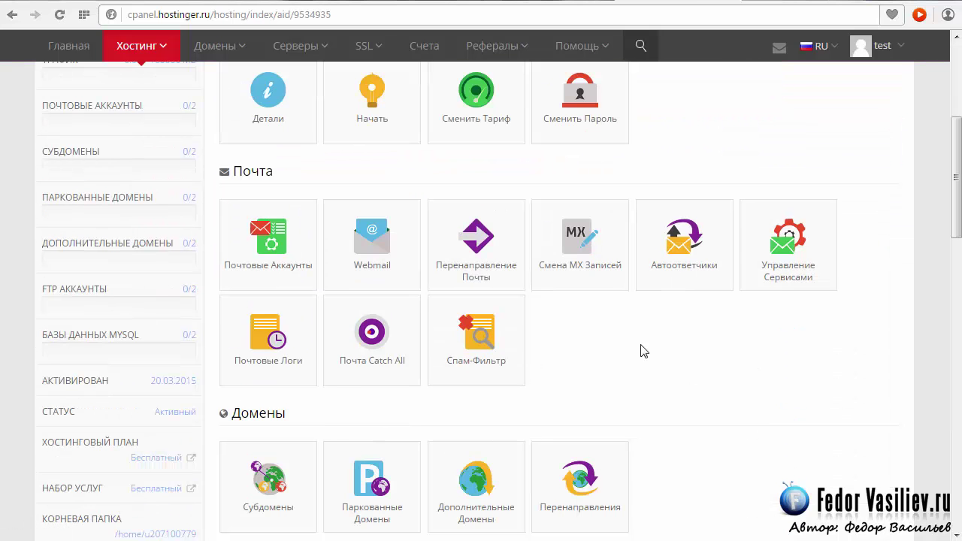
drag(957, 239, 957, 186)
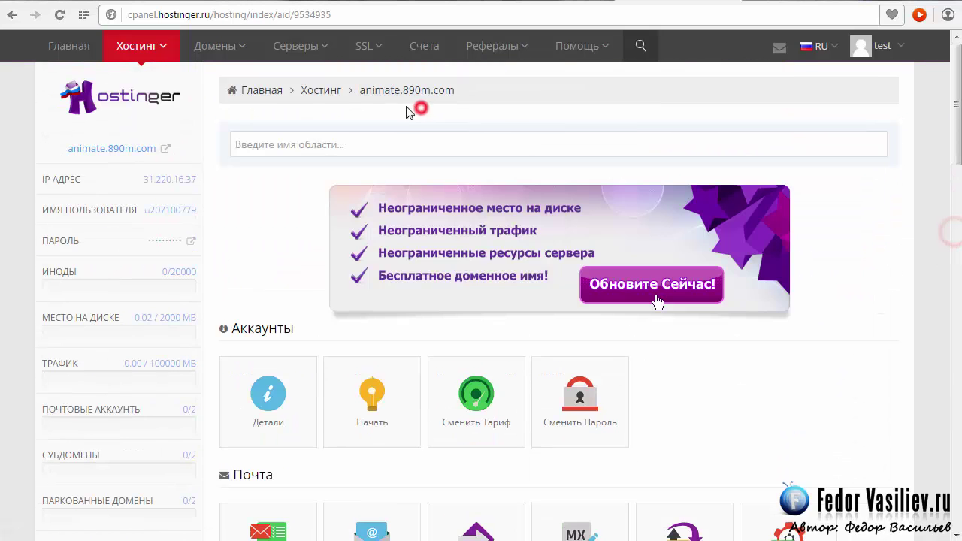
drag(461, 88, 376, 100)
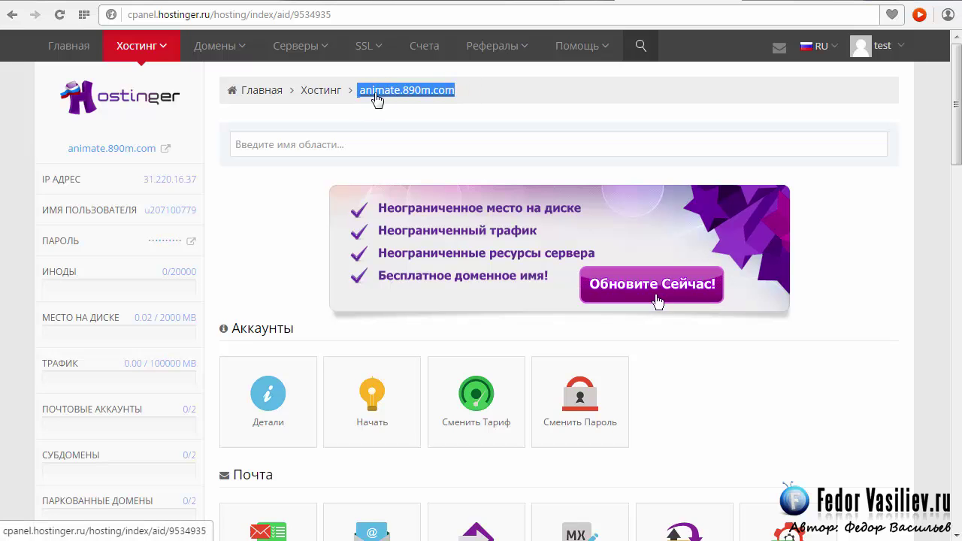
right_click(376, 98)
click(422, 211)
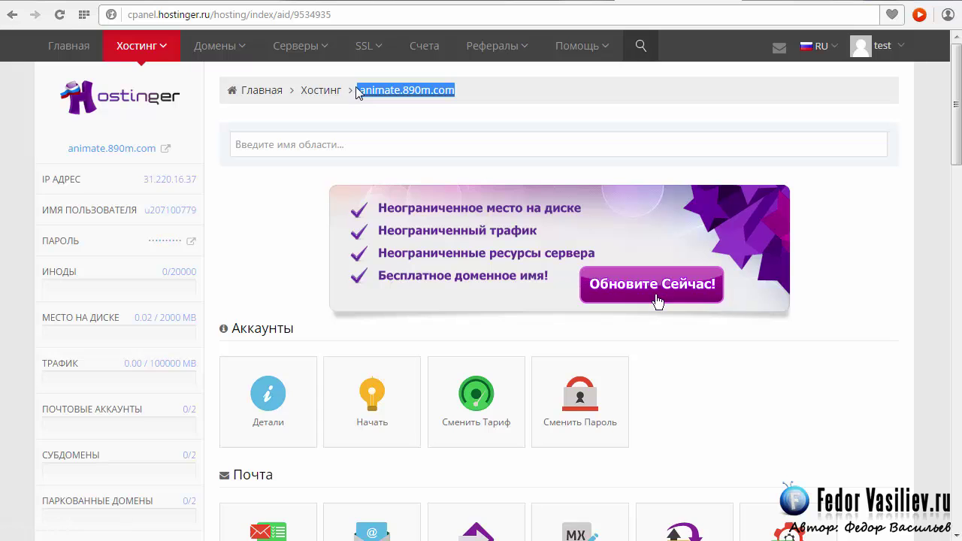
Step: Load animate.890m.com in Chrome via Вставить и перейти, then play and pause its intro video
click(764, 3)
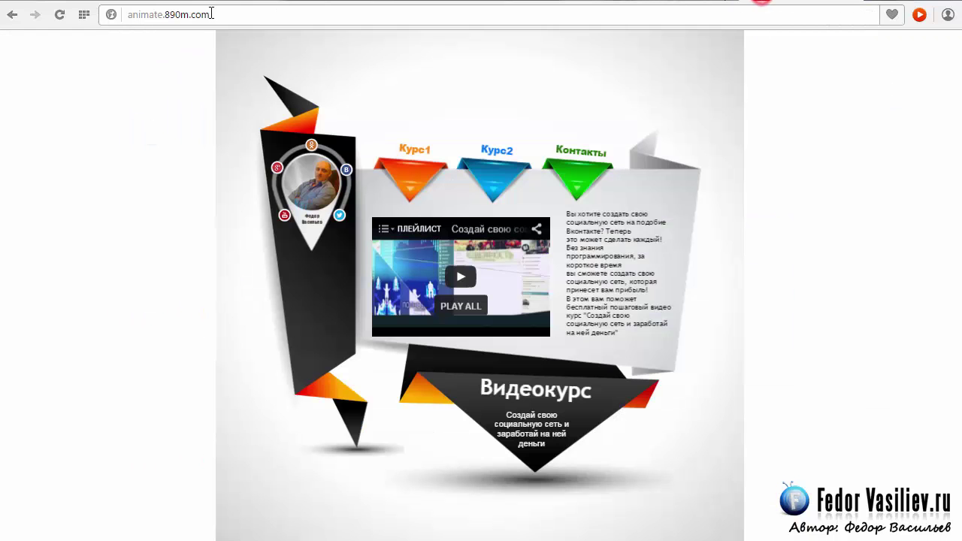
right_click(137, 17)
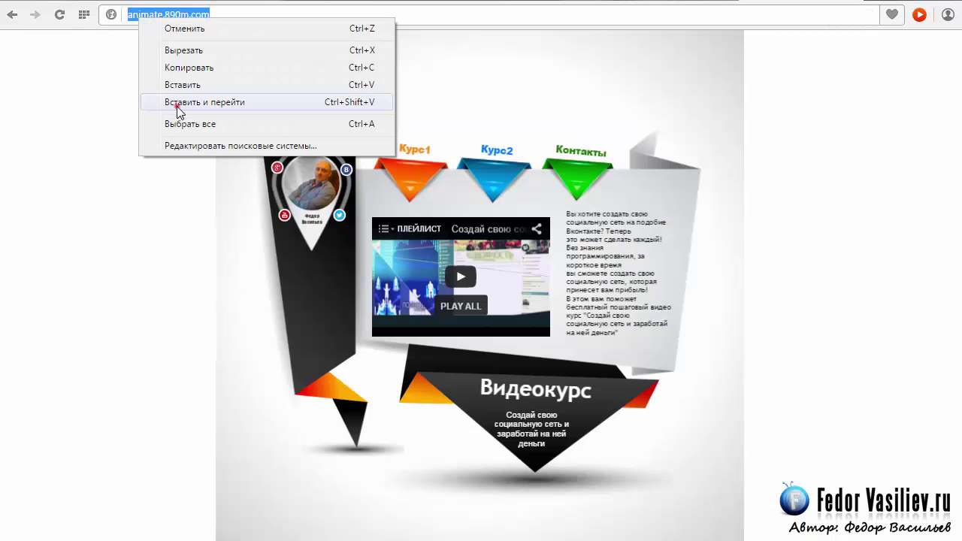
click(179, 105)
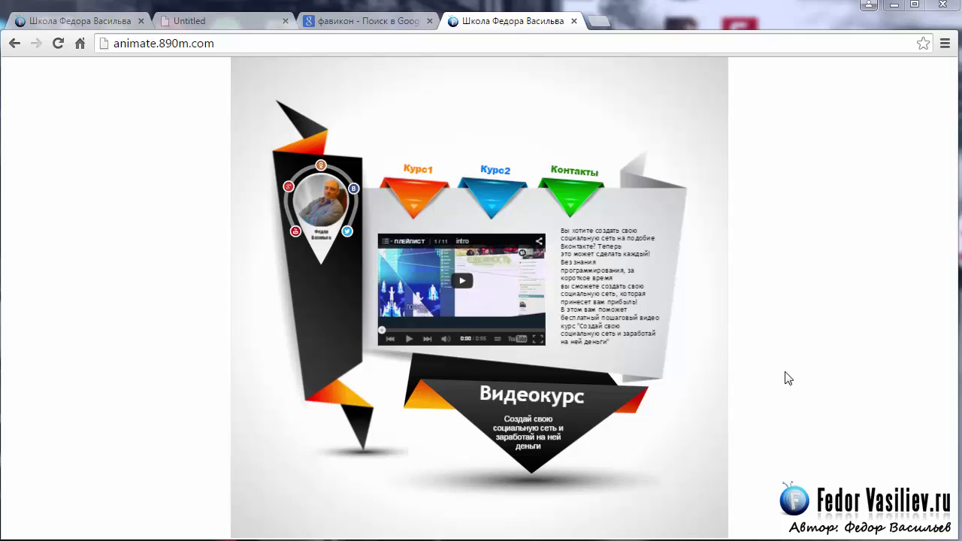
click(464, 289)
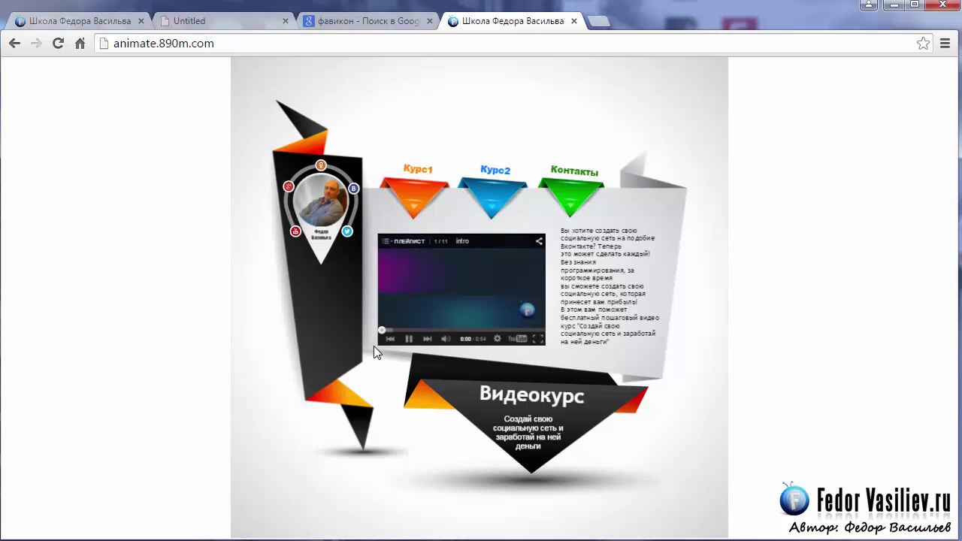
click(411, 342)
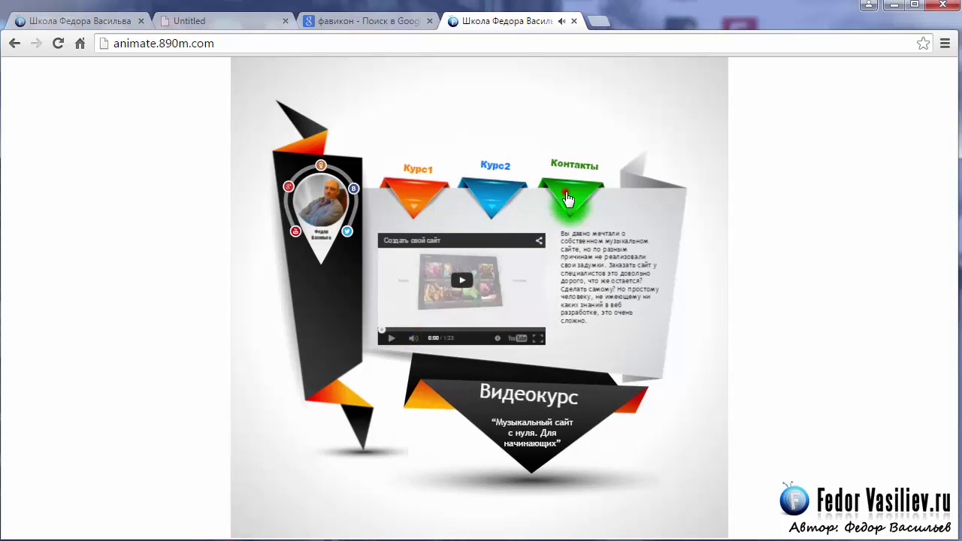